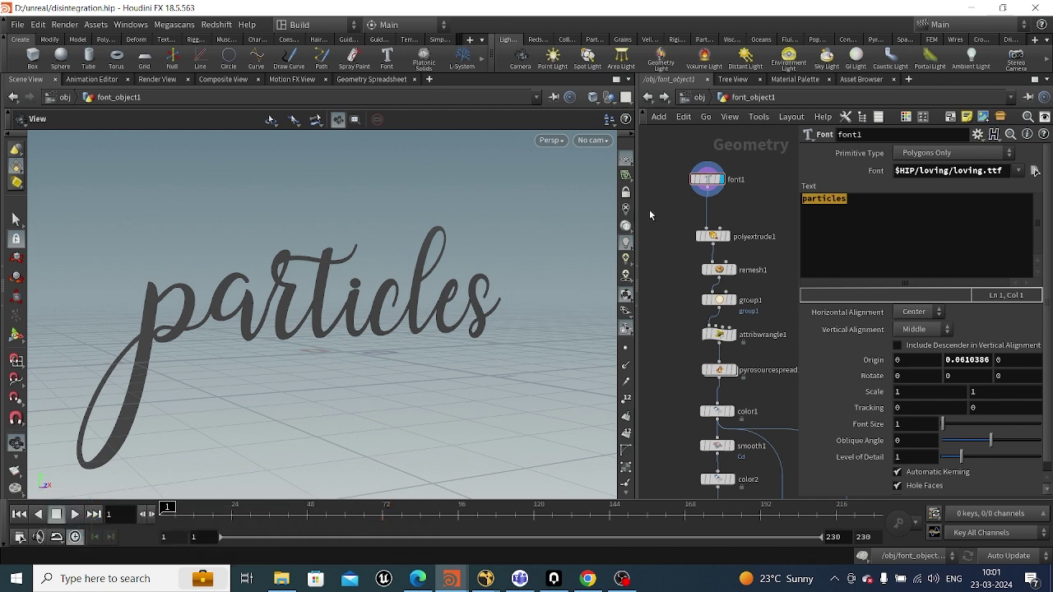
- Display the polyextrude1 node and examine the extruded text and its extrusion settings
{"action": "mouse_move", "coordinate": [738, 192]}
{"action": "left_click", "coordinate": [726, 236]}
{"action": "left_click", "coordinate": [712, 236]}
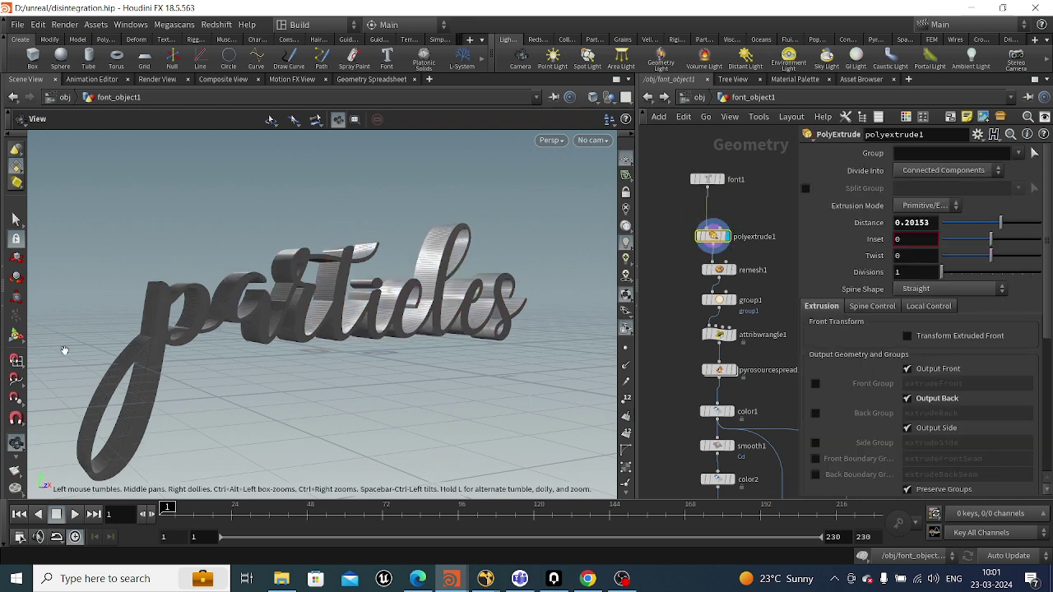
{"action": "left_click_drag", "start_coordinate": [194, 327], "coordinate": [366, 284]}
{"action": "scroll", "coordinate": [361, 272], "scroll_direction": "up", "scroll_amount": 5}
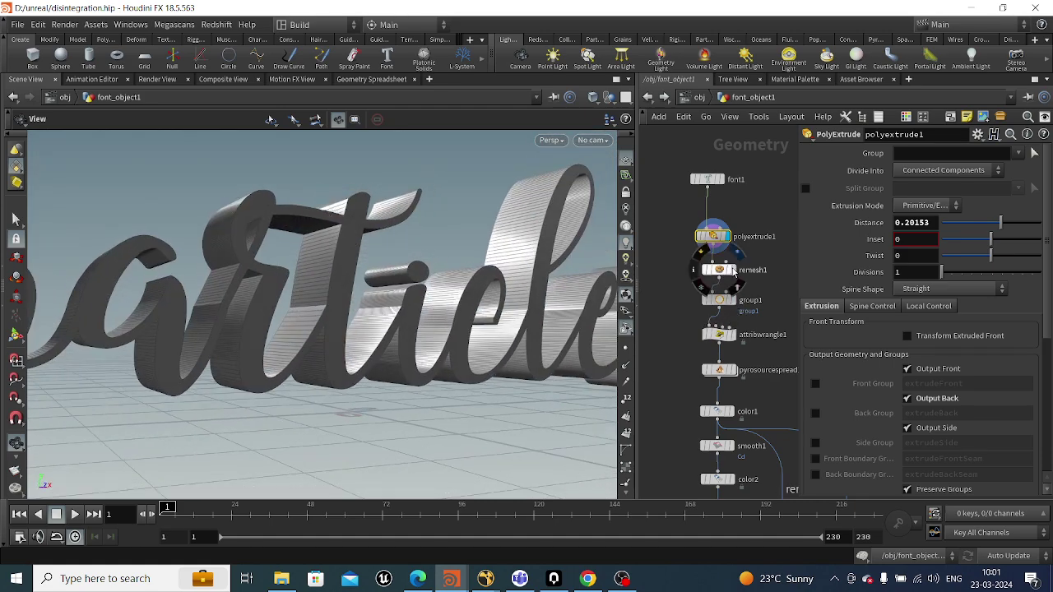
- Display the remesh1 node and examine the remeshed letter surfaces
{"action": "left_click", "coordinate": [715, 276]}
{"action": "left_click", "coordinate": [715, 275]}
{"action": "left_click_drag", "start_coordinate": [329, 329], "coordinate": [485, 301]}
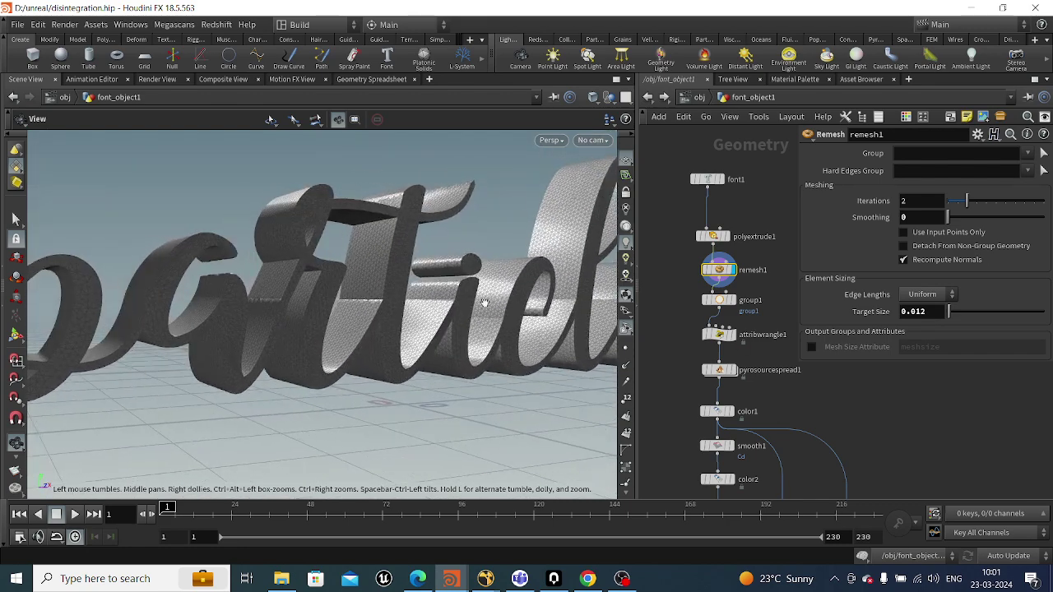
- Show the group1 node and inspect its selected points at the end of the first letter
{"action": "left_click", "coordinate": [718, 301]}
{"action": "left_click_drag", "start_coordinate": [239, 349], "coordinate": [403, 329]}
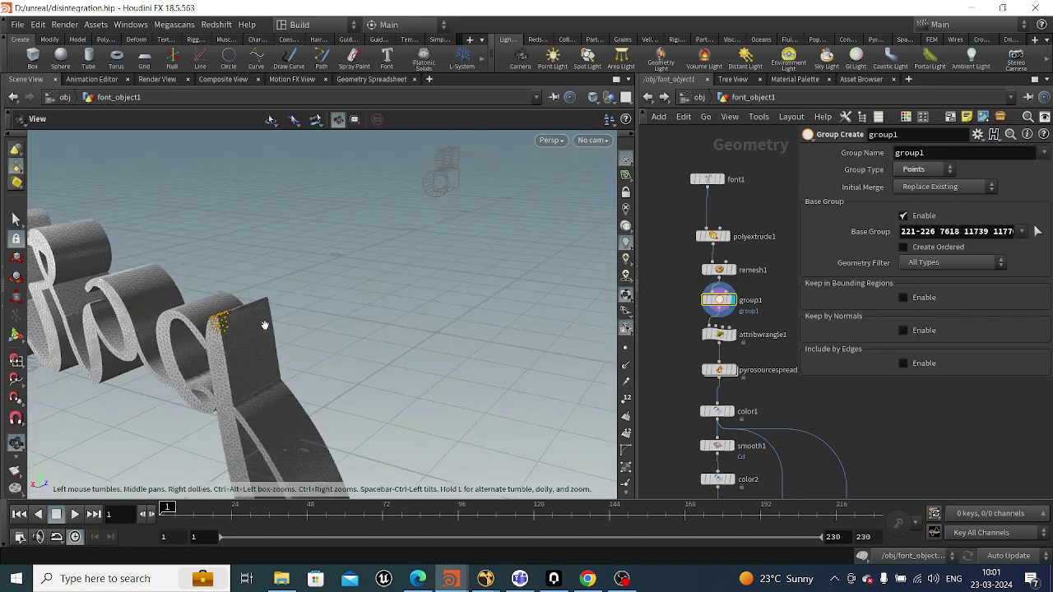
{"action": "left_click_drag", "start_coordinate": [236, 329], "coordinate": [179, 323]}
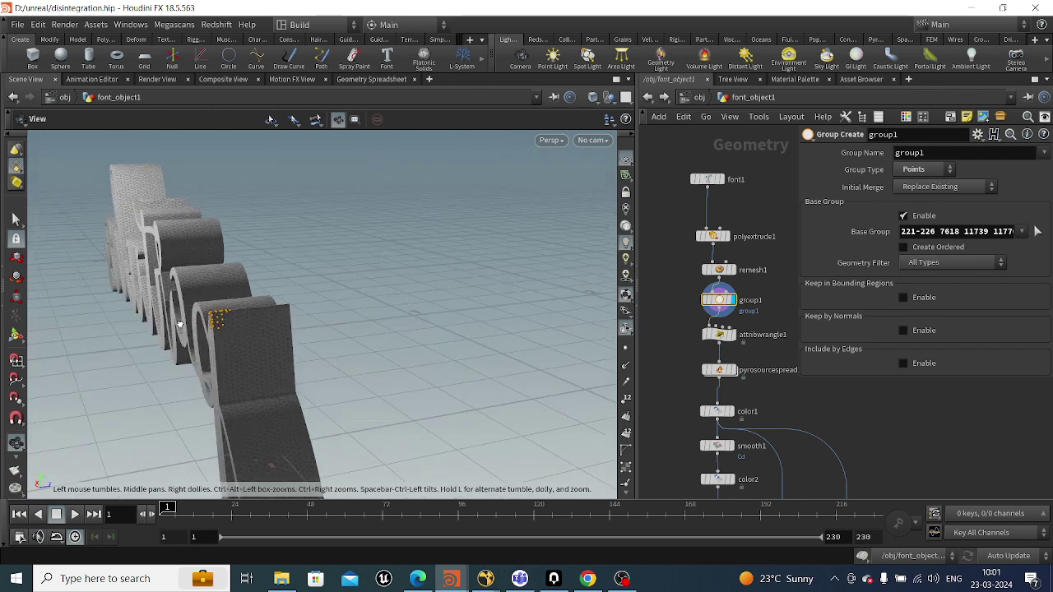
- Display attribwrangle1 and review its temperature expression, its group1 assignment and the affected points on the text
{"action": "left_click", "coordinate": [732, 337]}
{"action": "left_click", "coordinate": [718, 334]}
{"action": "left_click_drag", "start_coordinate": [477, 334], "coordinate": [348, 308]}
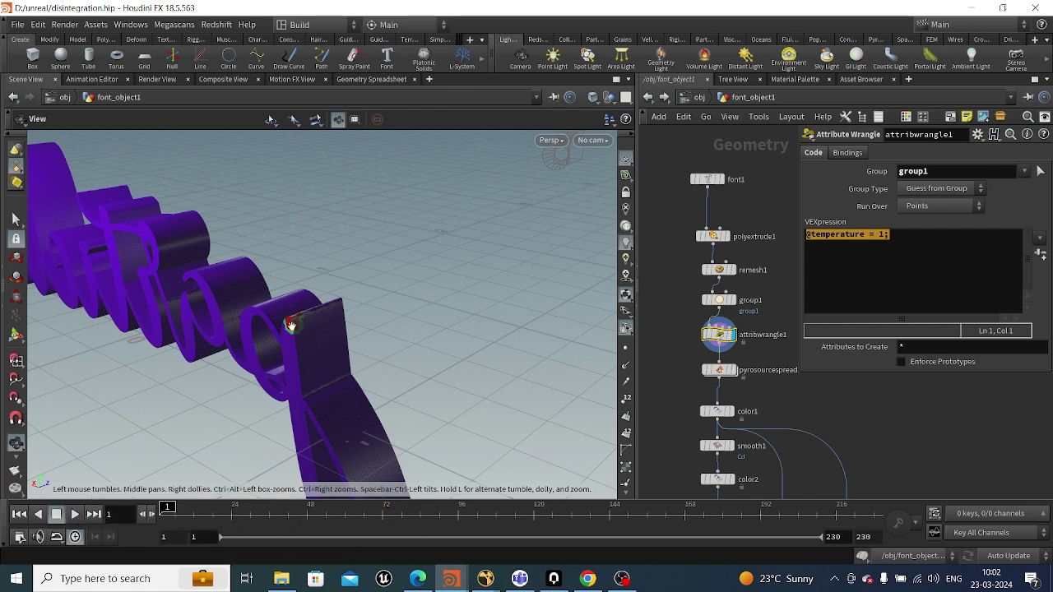
{"action": "left_click", "coordinate": [958, 269]}
{"action": "key", "text": "ctrl+a"}
{"action": "left_click_drag", "start_coordinate": [928, 171], "coordinate": [885, 171]}
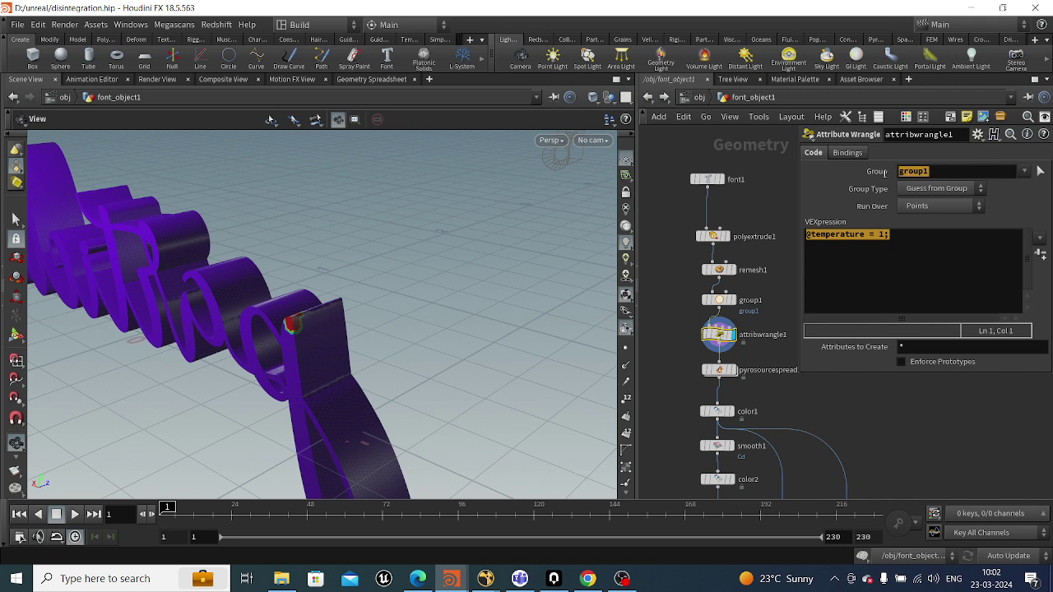
{"action": "mouse_move", "coordinate": [292, 321]}
{"action": "left_mouse_down"}
{"action": "mouse_move", "coordinate": [214, 322]}
{"action": "mouse_move", "coordinate": [313, 322]}
{"action": "mouse_move", "coordinate": [271, 324]}
{"action": "left_mouse_up"}
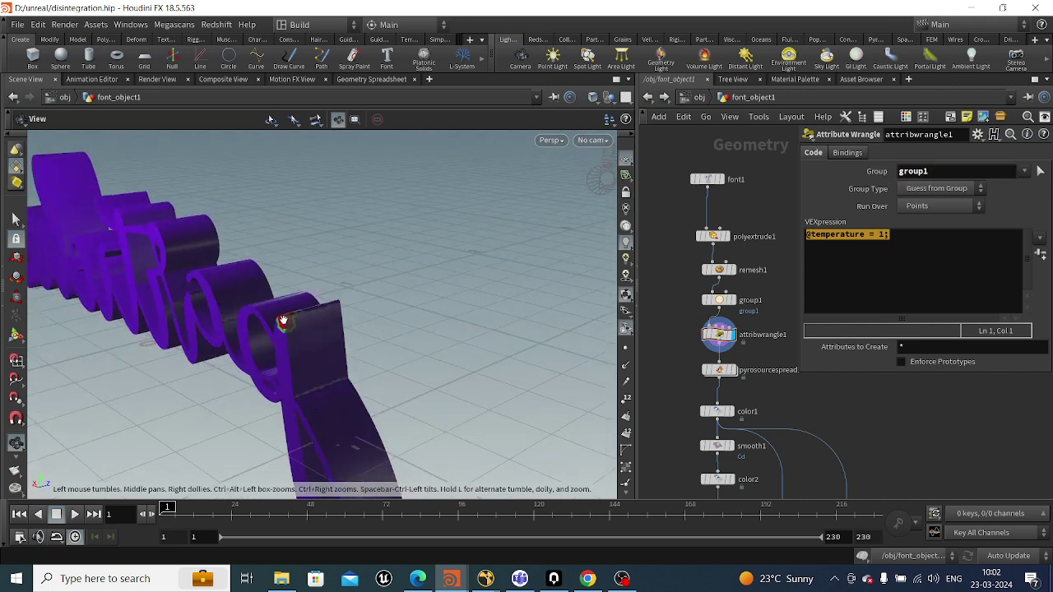
{"action": "left_click_drag", "start_coordinate": [284, 320], "coordinate": [276, 356]}
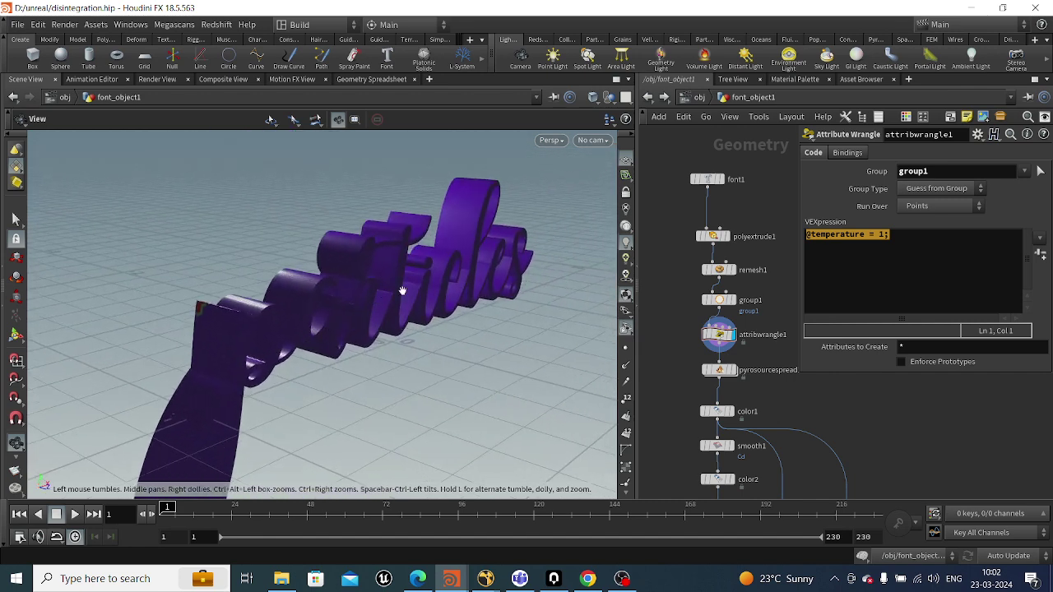
- Display the Pyro Source Spread node and review its cooling rate, diffusion rate and maximum neighbors
{"action": "mouse_move", "coordinate": [747, 382]}
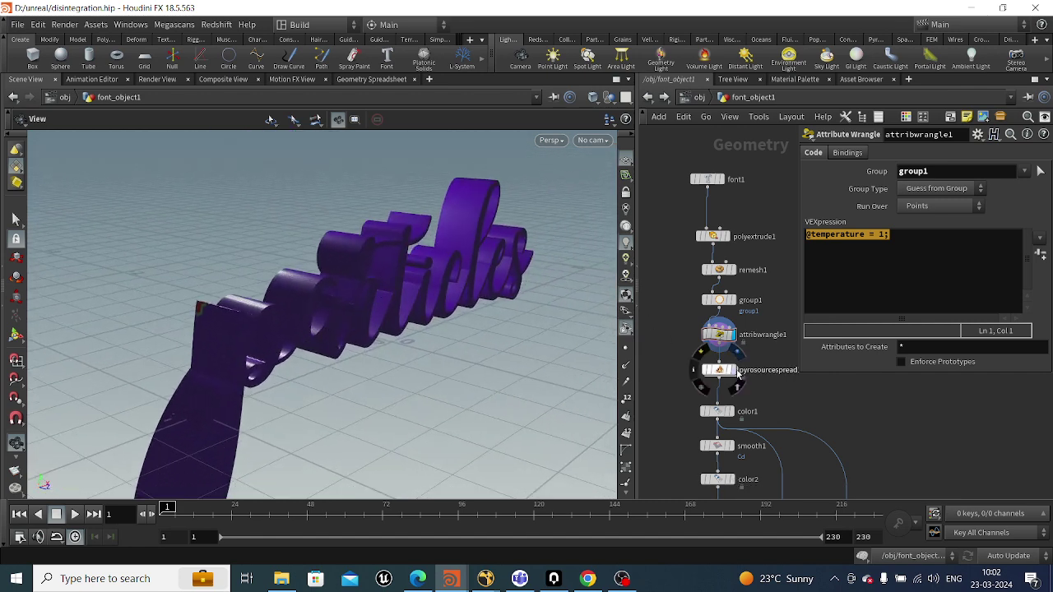
{"action": "left_click", "coordinate": [729, 373]}
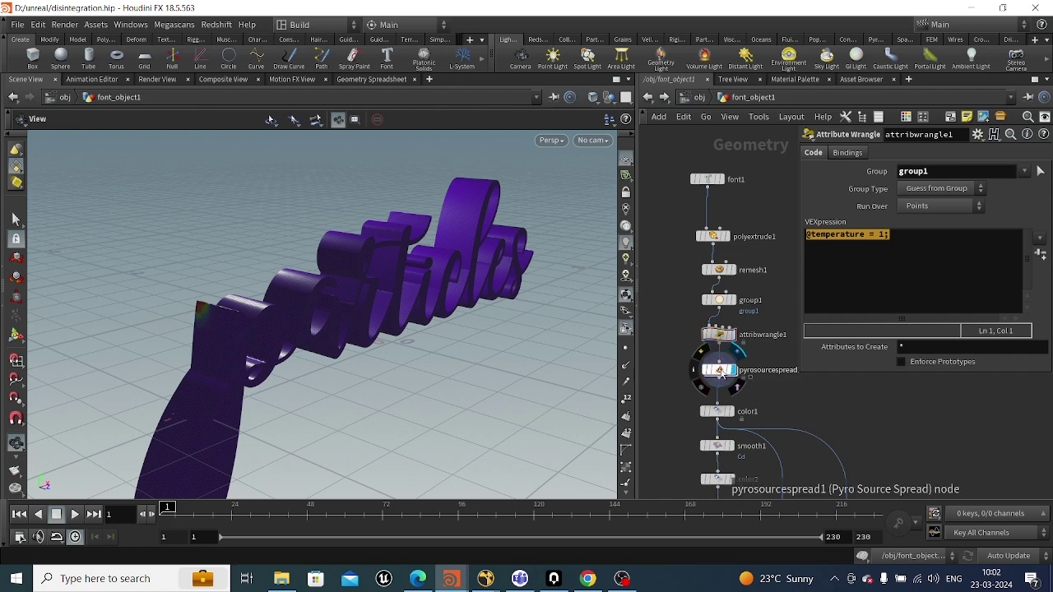
{"action": "left_click", "coordinate": [719, 370]}
{"action": "mouse_move", "coordinate": [373, 325]}
{"action": "left_mouse_down"}
{"action": "mouse_move", "coordinate": [531, 301]}
{"action": "mouse_move", "coordinate": [363, 320]}
{"action": "left_mouse_up"}
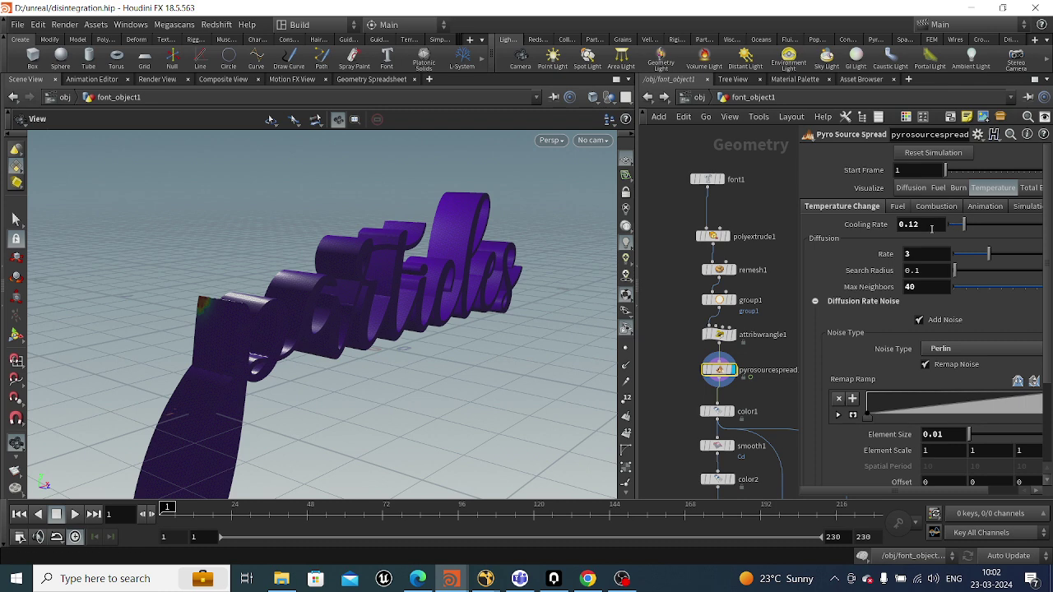
{"action": "double_click", "coordinate": [919, 225]}
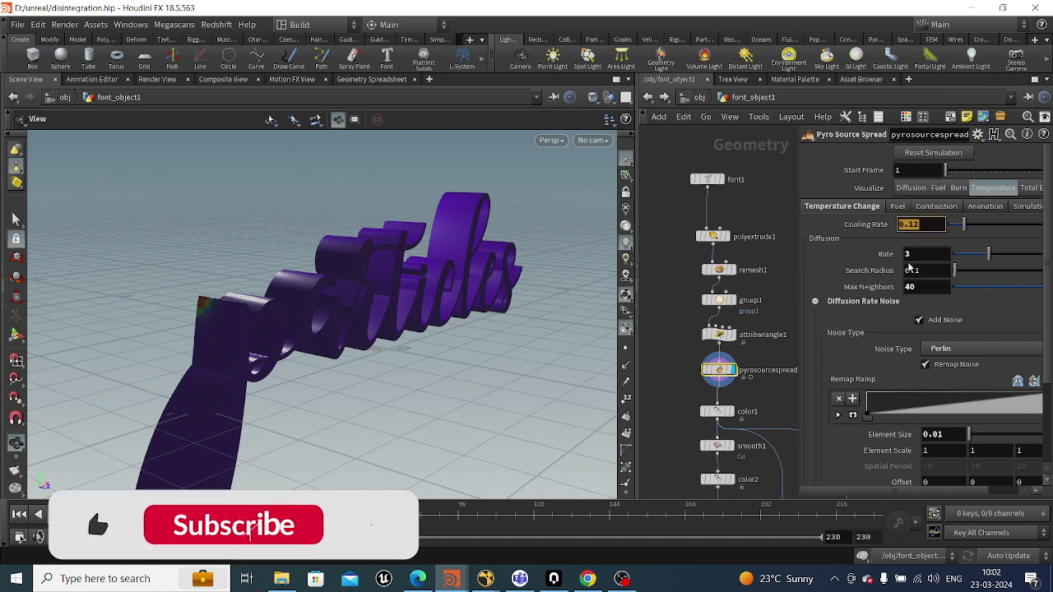
{"action": "double_click", "coordinate": [930, 253]}
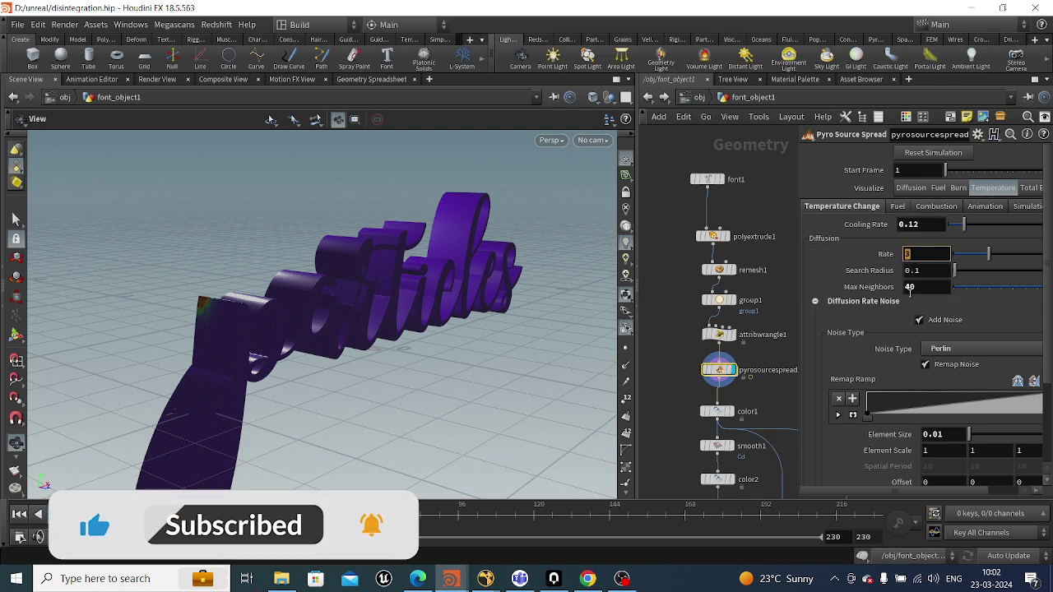
{"action": "double_click", "coordinate": [922, 287]}
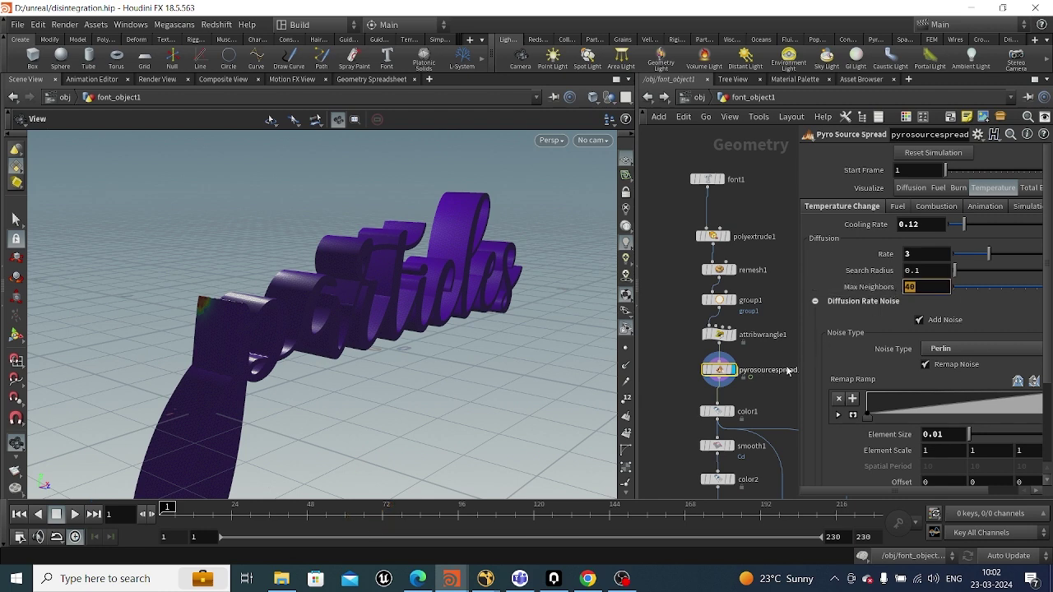
- Play the simulation to watch the temperature spread across the text, and move the timeline to frame 77
{"action": "scroll", "coordinate": [755, 409], "scroll_direction": "down", "scroll_amount": 2}
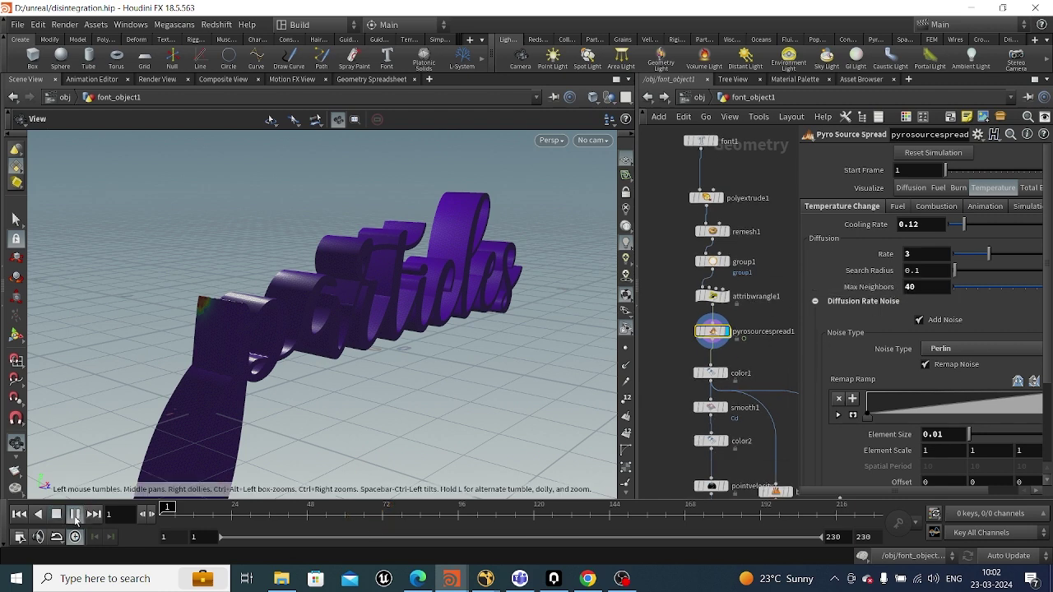
{"action": "left_click_drag", "start_coordinate": [156, 306], "coordinate": [160, 371]}
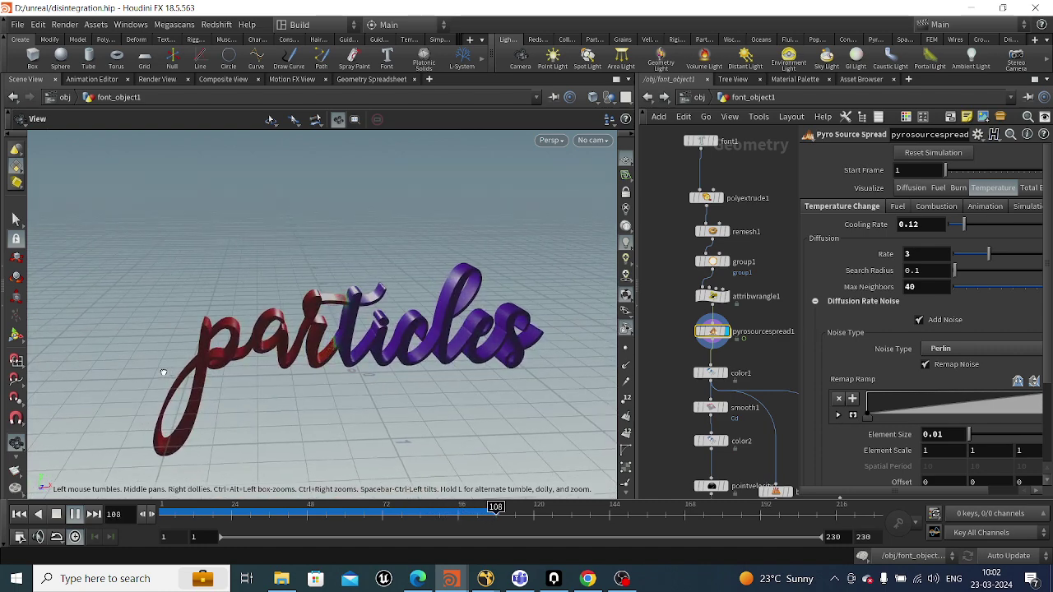
{"action": "left_click_drag", "start_coordinate": [283, 375], "coordinate": [270, 422]}
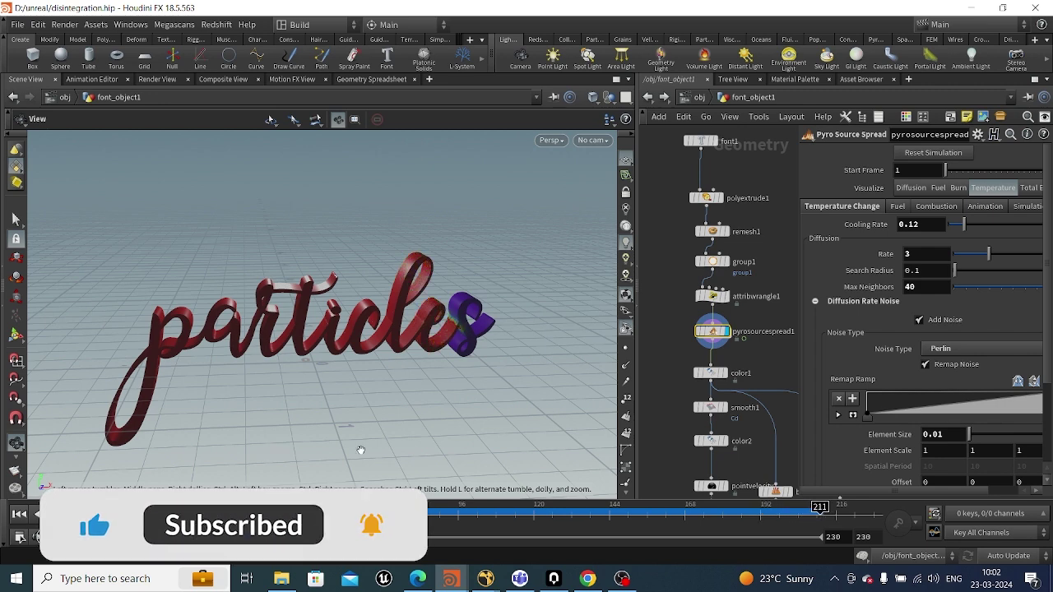
{"action": "left_click", "coordinate": [398, 514]}
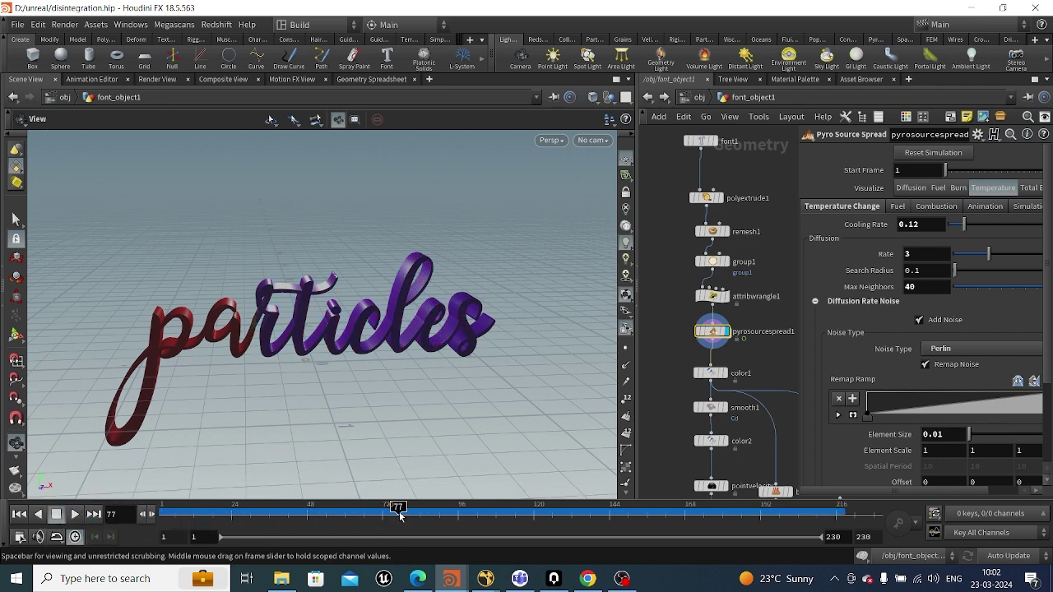
- Display the color1 node and turn off the scene's temperature visualizer
{"action": "left_click", "coordinate": [712, 377]}
{"action": "scroll", "coordinate": [632, 477], "scroll_direction": "down", "scroll_amount": 1}
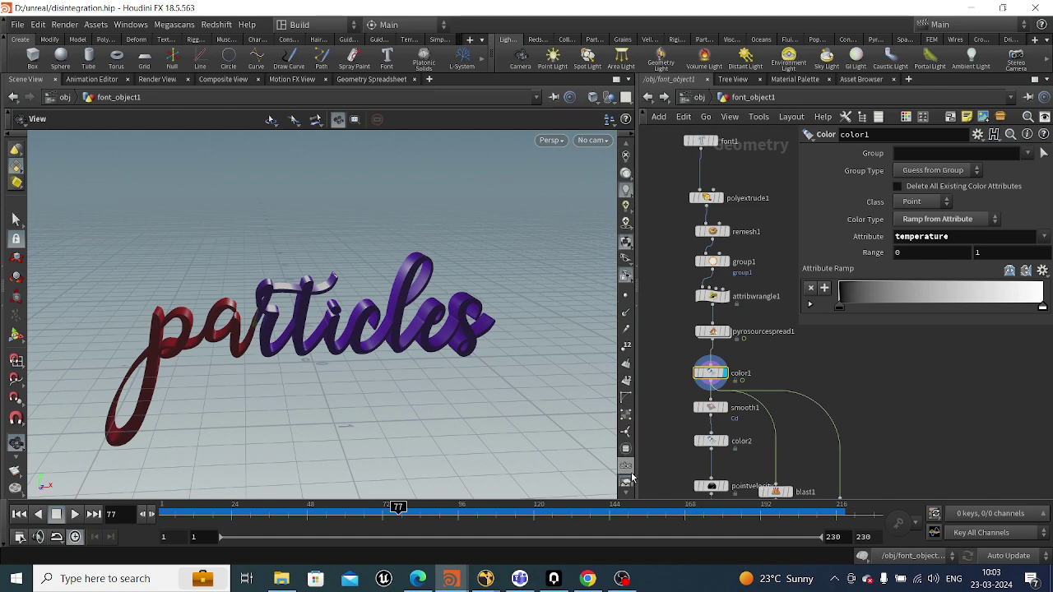
{"action": "scroll", "coordinate": [629, 429], "scroll_direction": "down", "scroll_amount": 2}
{"action": "left_click", "coordinate": [626, 455]}
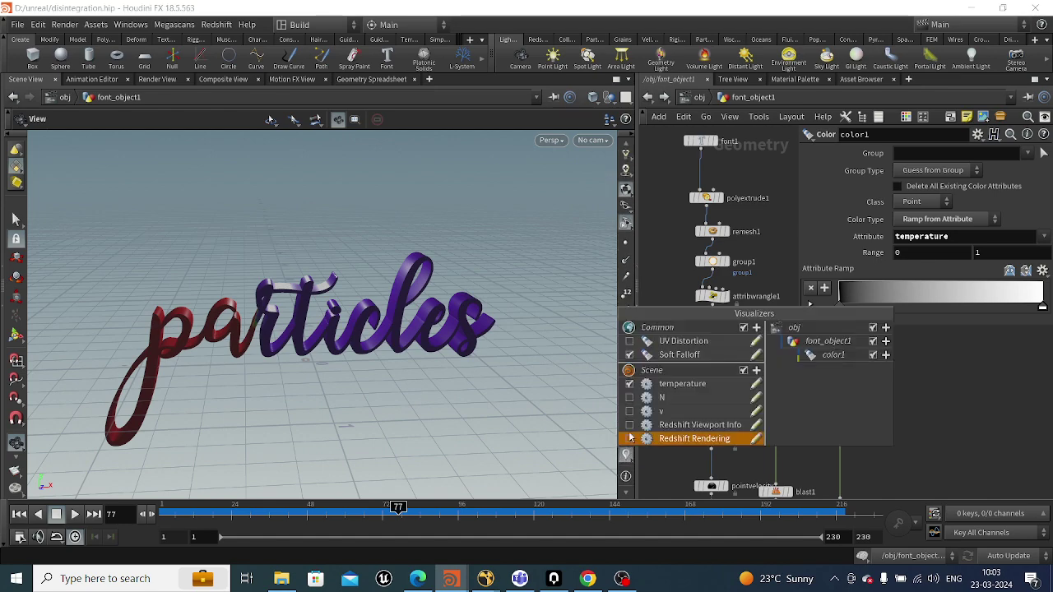
{"action": "left_click", "coordinate": [629, 384]}
- Scrub the timeline to frame 88 and examine the temperature-driven color ramp up close on the letters
{"action": "left_click_drag", "start_coordinate": [535, 263], "coordinate": [335, 413]}
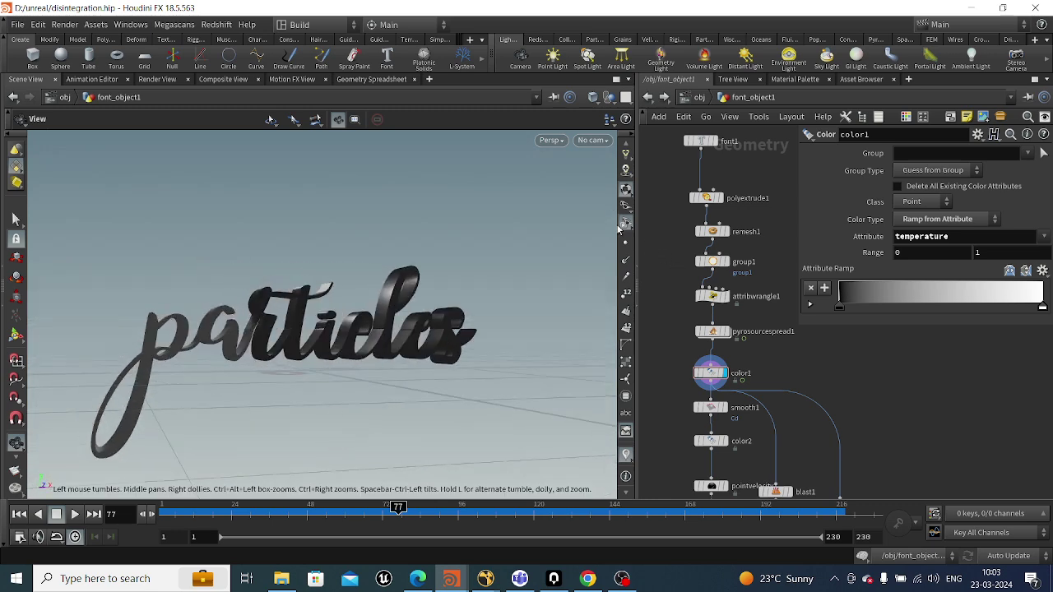
{"action": "scroll", "coordinate": [615, 230], "scroll_direction": "up", "scroll_amount": 3}
{"action": "left_click_drag", "start_coordinate": [576, 214], "coordinate": [308, 342]}
{"action": "left_click", "coordinate": [212, 517]}
{"action": "left_click_drag", "start_coordinate": [212, 526], "coordinate": [378, 547]}
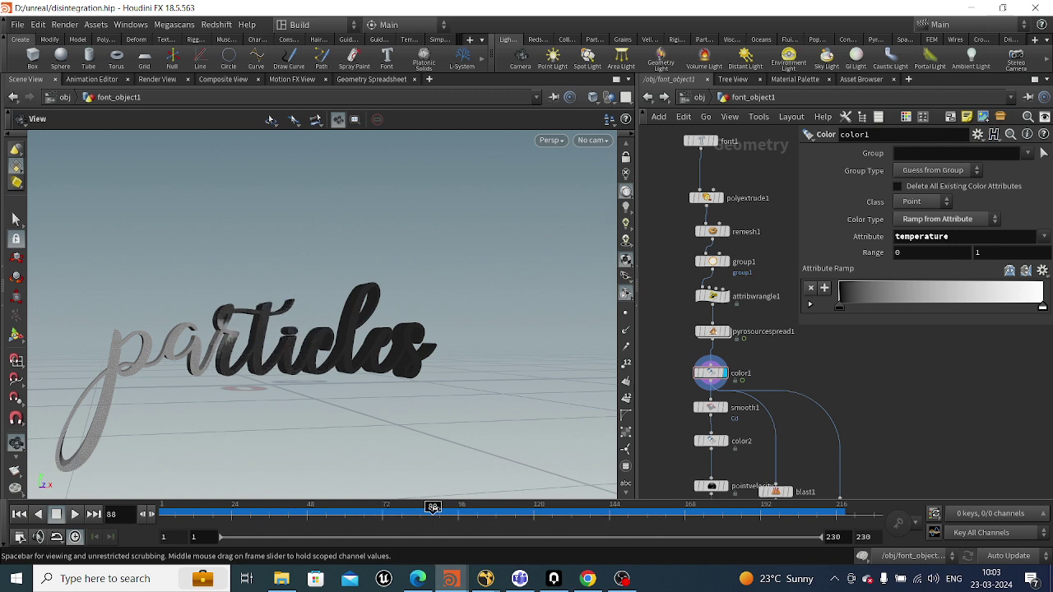
{"action": "right_click_drag", "start_coordinate": [224, 301], "coordinate": [241, 357]}
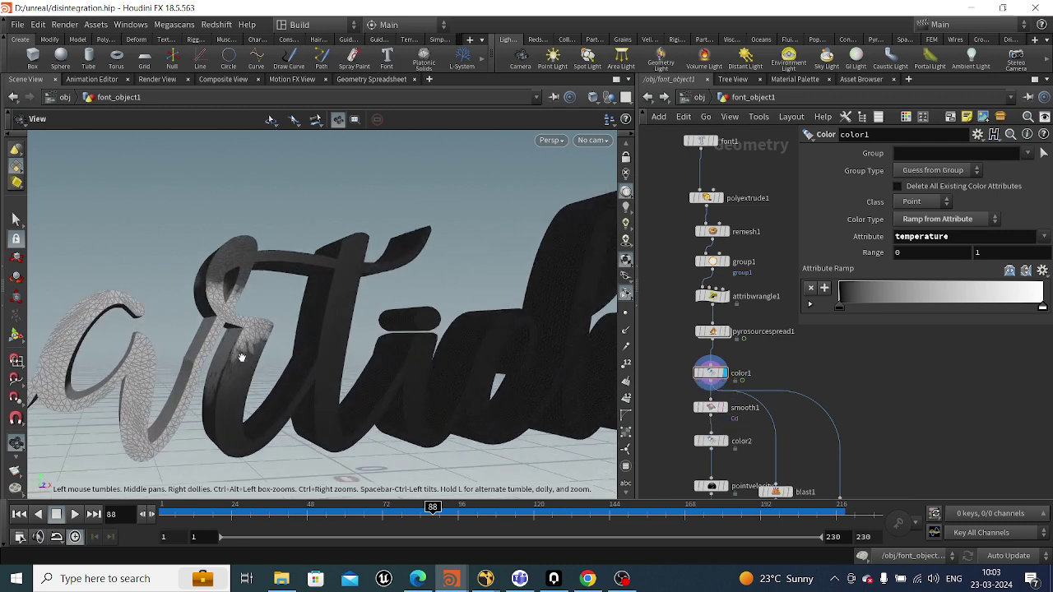
- Display the smooth1 node, review its Cd smoothing strength, and scrub the timeline to frame 117
{"action": "left_click", "coordinate": [723, 407]}
{"action": "left_click", "coordinate": [711, 407]}
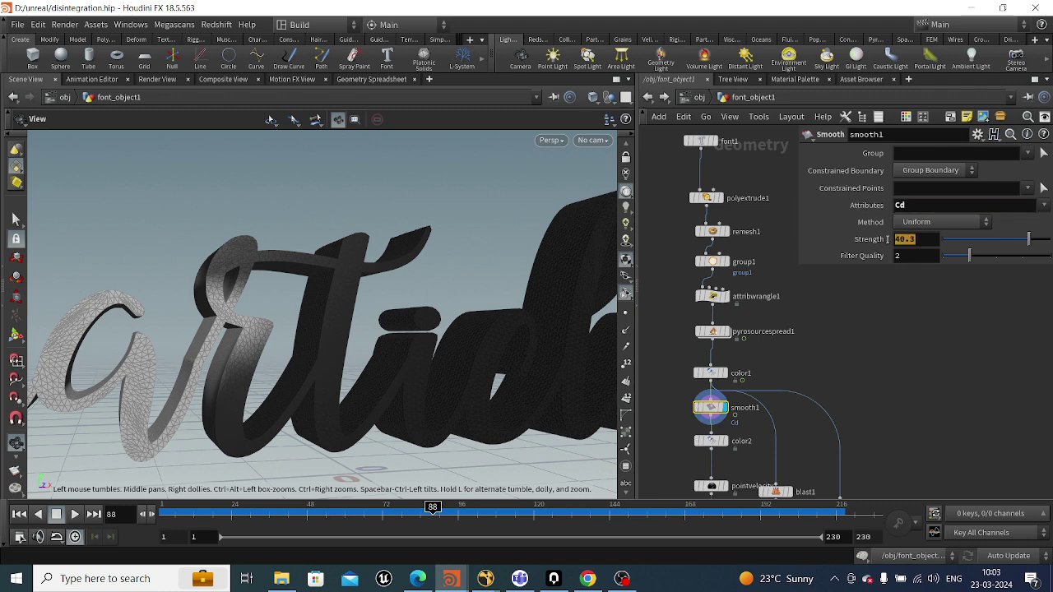
{"action": "scroll", "coordinate": [872, 366], "scroll_direction": "down", "scroll_amount": 4}
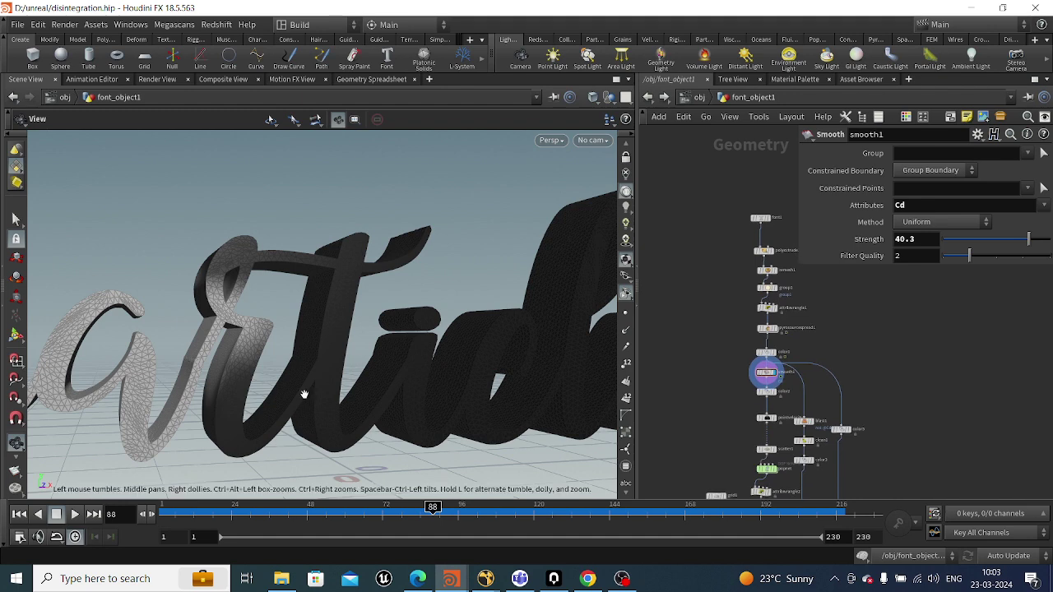
{"action": "left_click_drag", "start_coordinate": [206, 511], "coordinate": [525, 504]}
- Display the color2 node and examine its Cd attribute ramp and the narrow band on the text
{"action": "scroll", "coordinate": [765, 386], "scroll_direction": "up", "scroll_amount": 4}
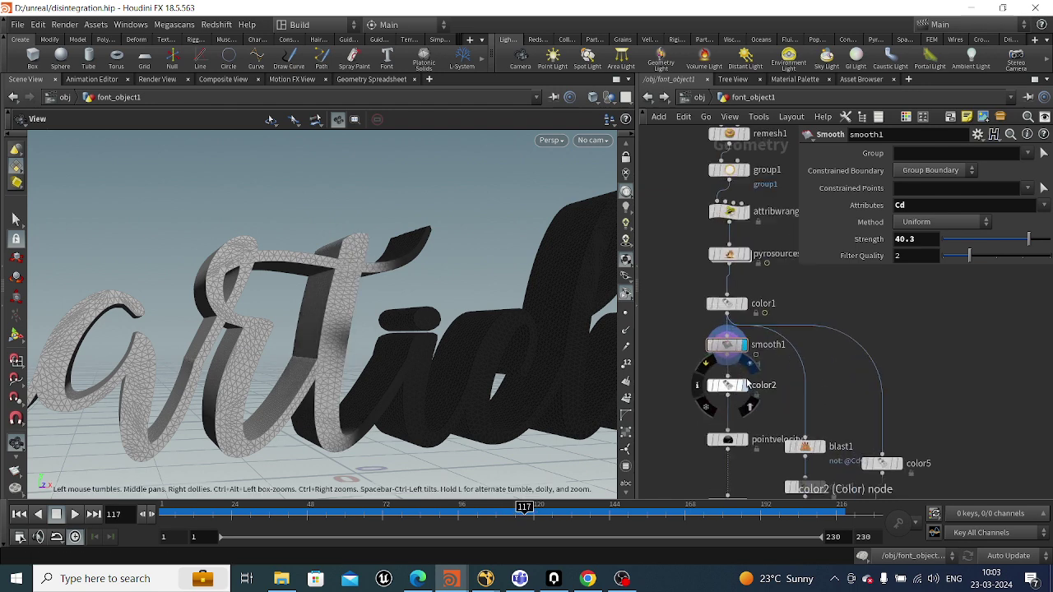
{"action": "left_click", "coordinate": [749, 387]}
{"action": "left_click", "coordinate": [727, 385]}
{"action": "left_click_drag", "start_coordinate": [345, 386], "coordinate": [308, 390]}
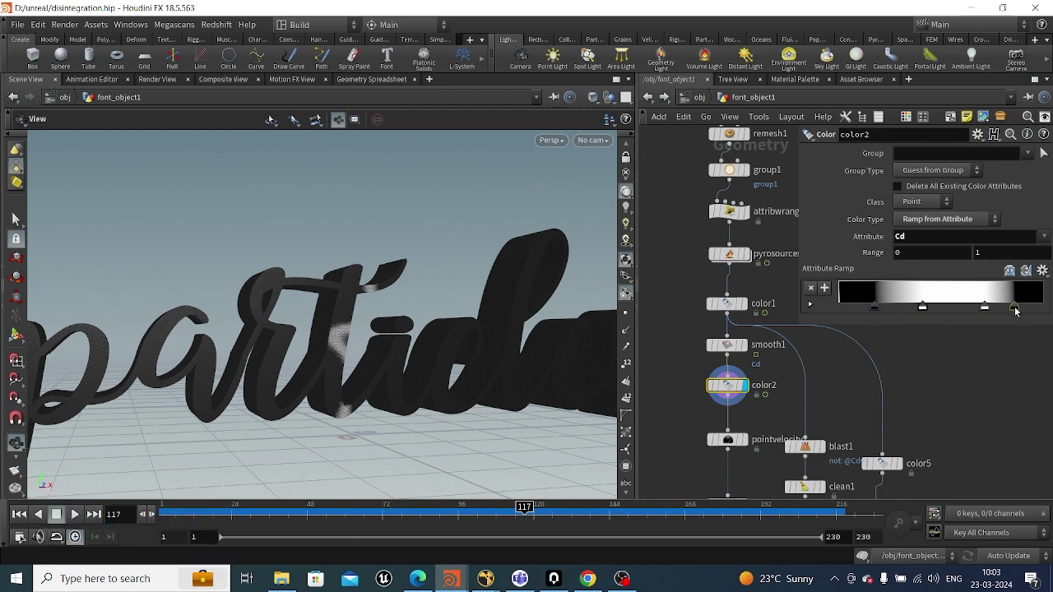
{"action": "mouse_move", "coordinate": [399, 338]}
{"action": "left_mouse_down"}
{"action": "mouse_move", "coordinate": [436, 374]}
{"action": "mouse_move", "coordinate": [383, 341]}
{"action": "left_mouse_up"}
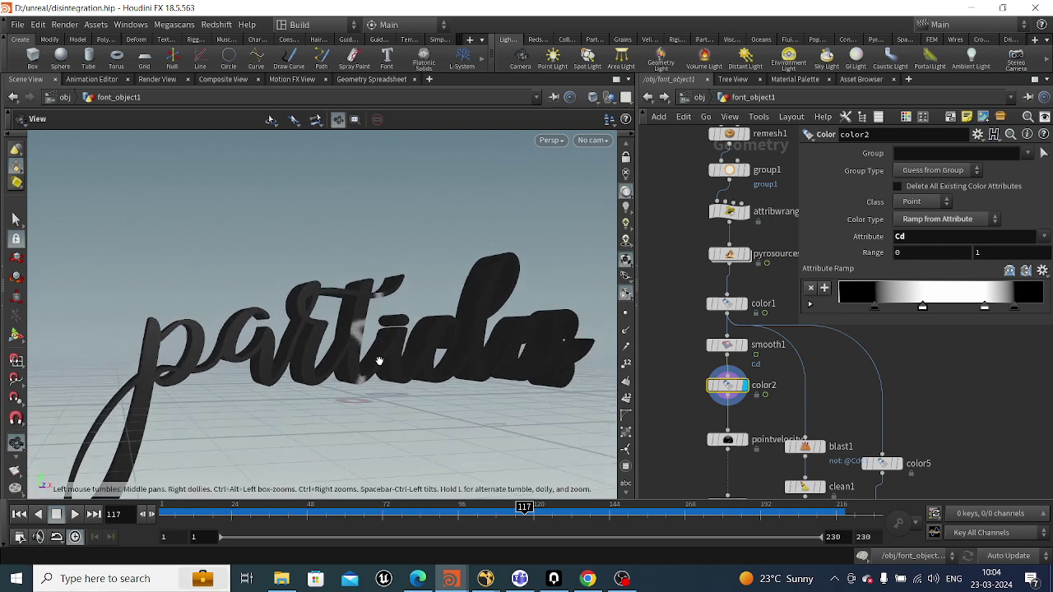
- Scrub the timeline through frames 34 and 73 to 115 to follow the color2 band along the text
{"action": "mouse_move", "coordinate": [211, 512]}
{"action": "left_mouse_down"}
{"action": "mouse_move", "coordinate": [277, 509]}
{"action": "mouse_move", "coordinate": [313, 492]}
{"action": "mouse_move", "coordinate": [262, 494]}
{"action": "left_mouse_up"}
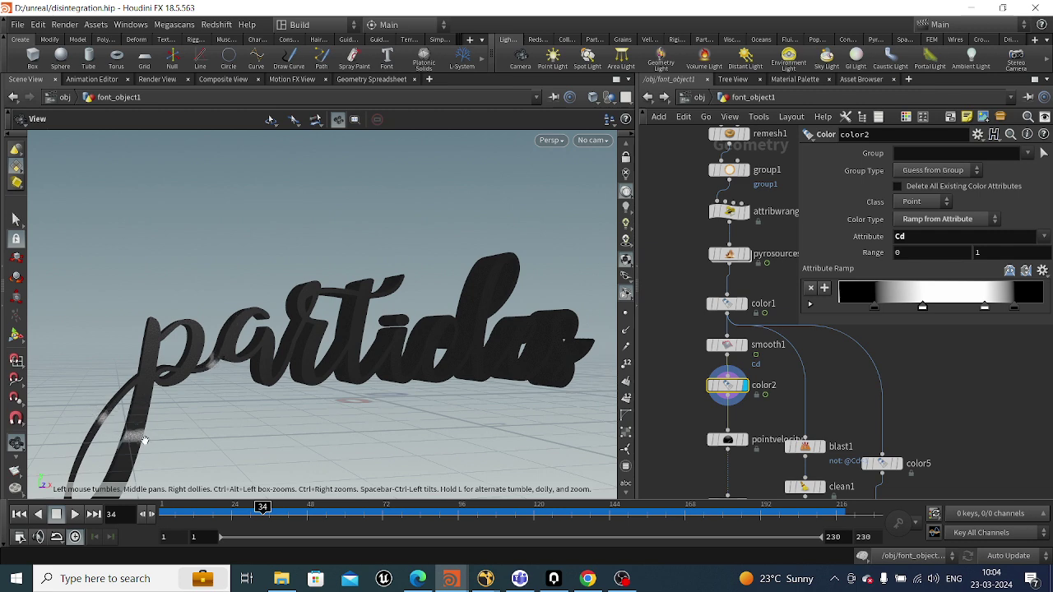
{"action": "left_click_drag", "start_coordinate": [297, 519], "coordinate": [359, 511]}
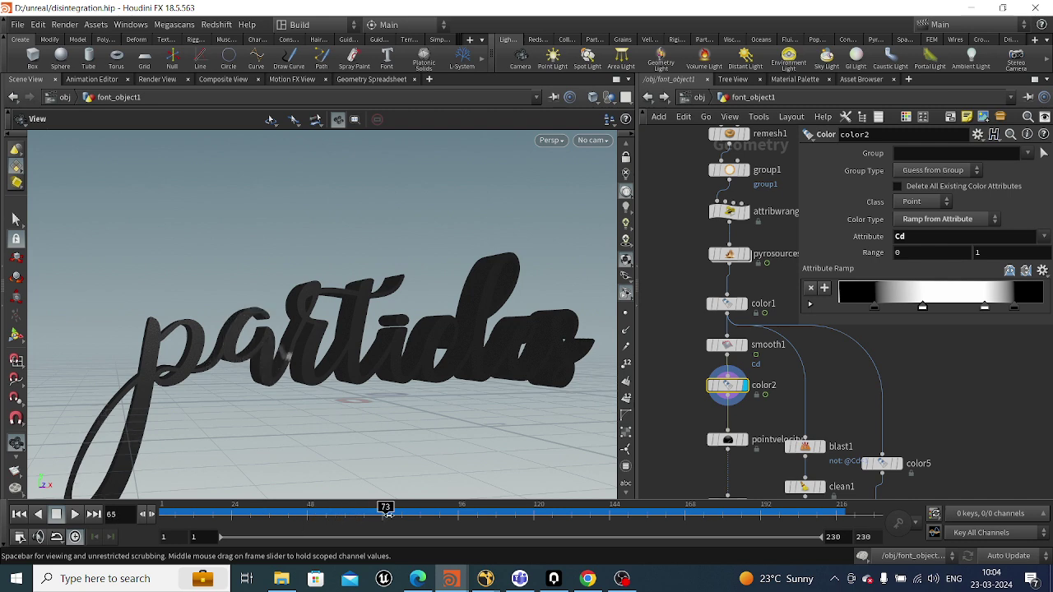
{"action": "left_click_drag", "start_coordinate": [440, 509], "coordinate": [518, 507]}
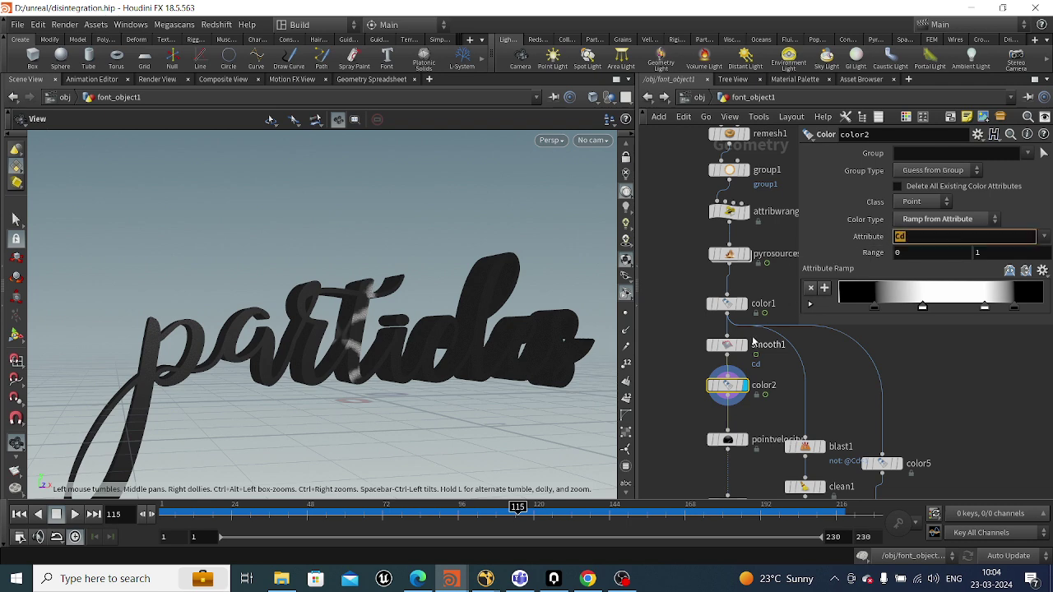
- Compare the color1 and color2 results by displaying color1 and its settings, and return the display to color2
{"action": "left_click", "coordinate": [742, 303]}
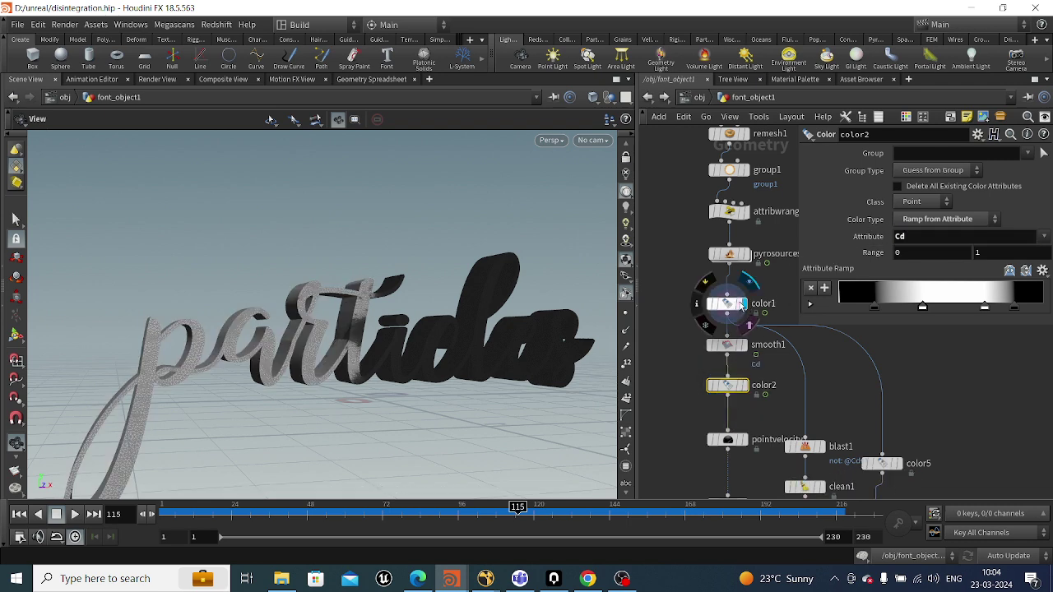
{"action": "left_click", "coordinate": [727, 303]}
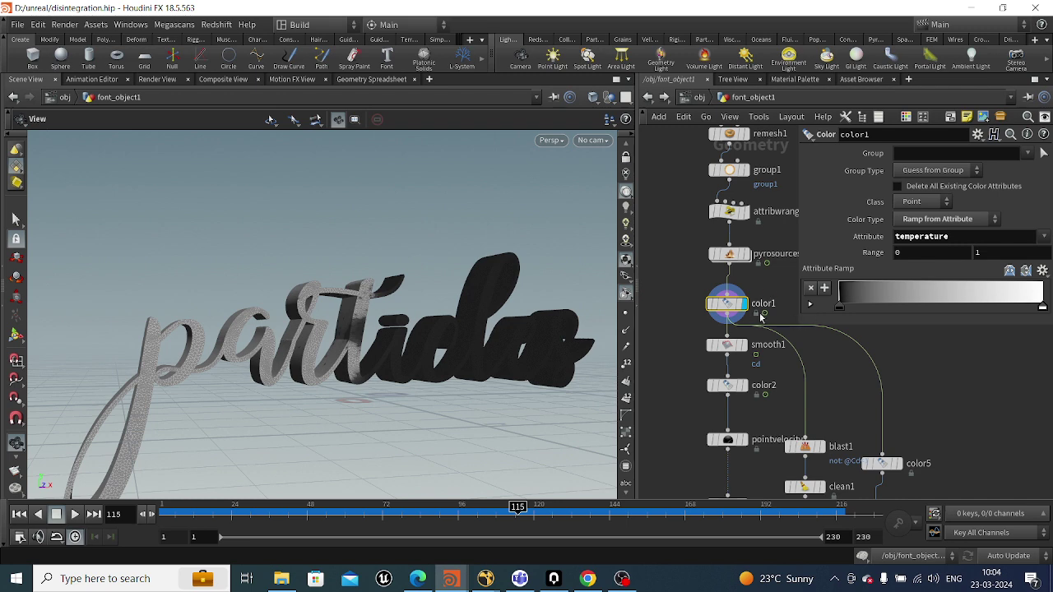
{"action": "left_click", "coordinate": [742, 385]}
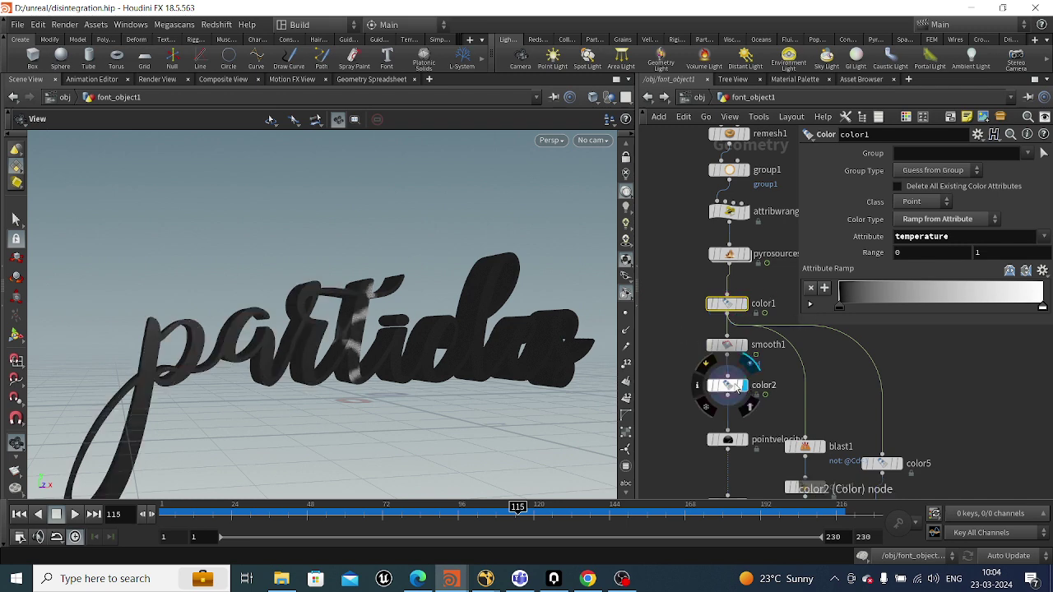
- Display the pointvelocity1 node below color2 and review its Add Velocity values and Curl Noise settings
{"action": "left_click", "coordinate": [727, 385]}
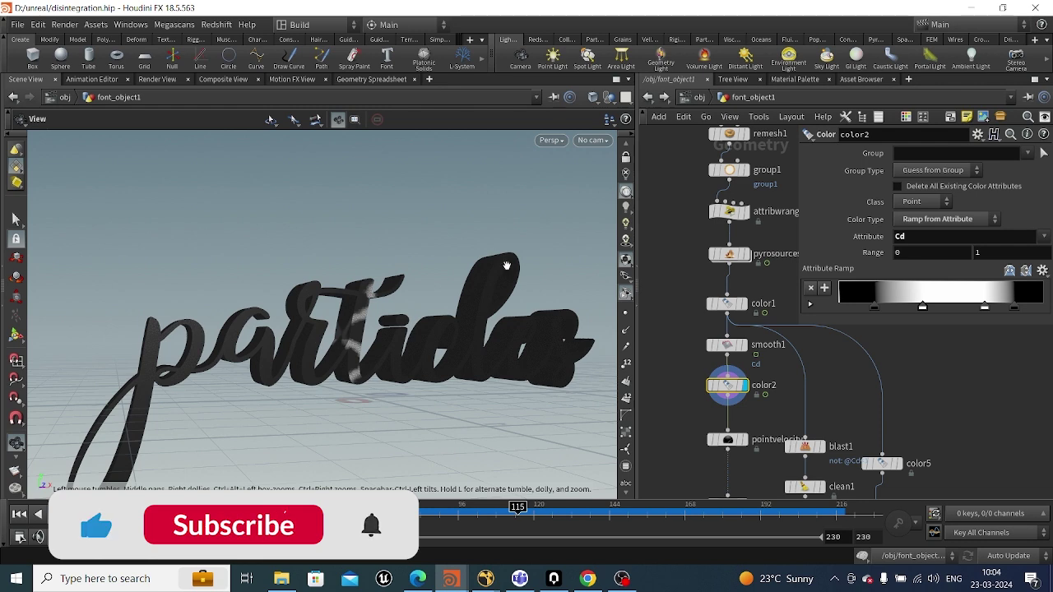
{"action": "middle_click_drag", "start_coordinate": [744, 396], "coordinate": [741, 353]}
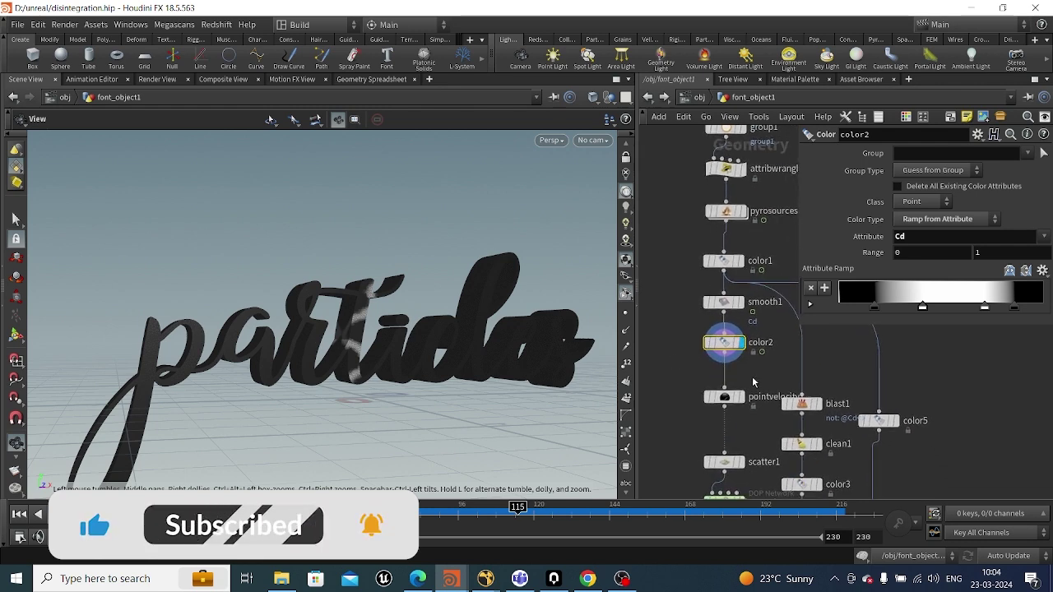
{"action": "left_click", "coordinate": [725, 400]}
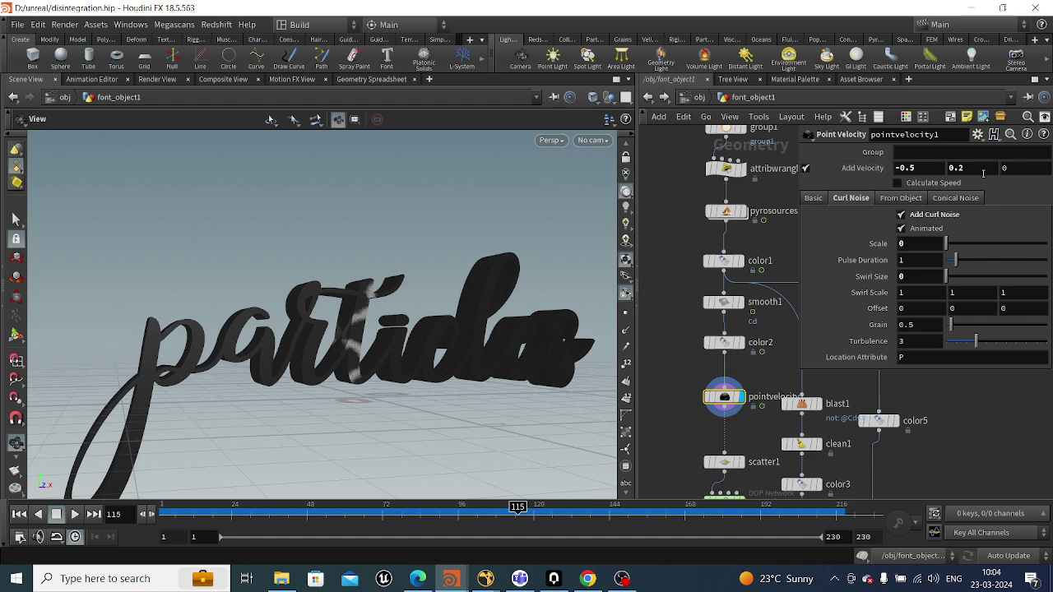
{"action": "left_click", "coordinate": [927, 168]}
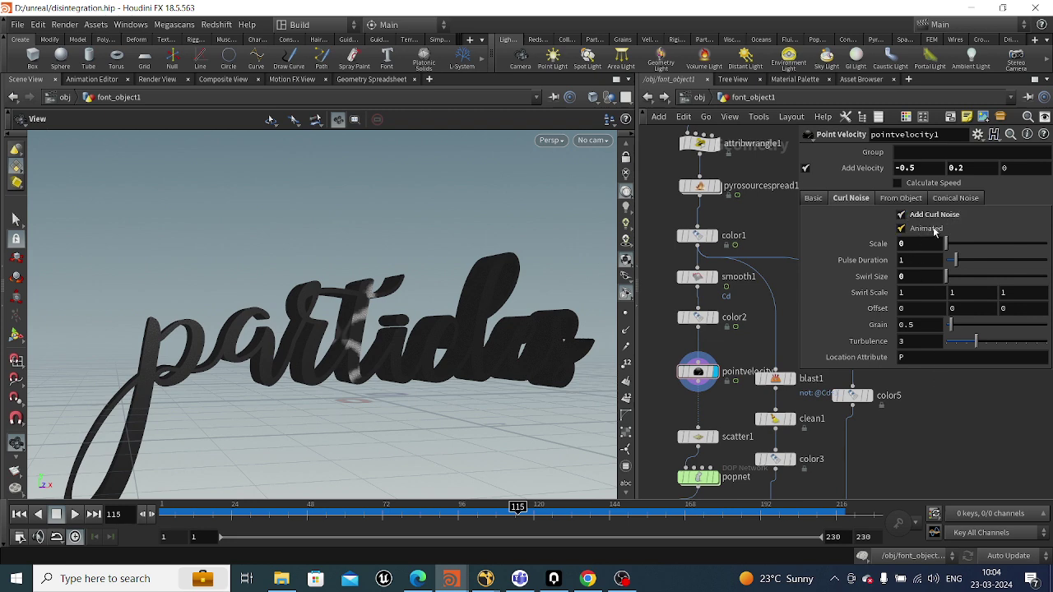
{"action": "middle_click_drag", "start_coordinate": [778, 375], "coordinate": [772, 344]}
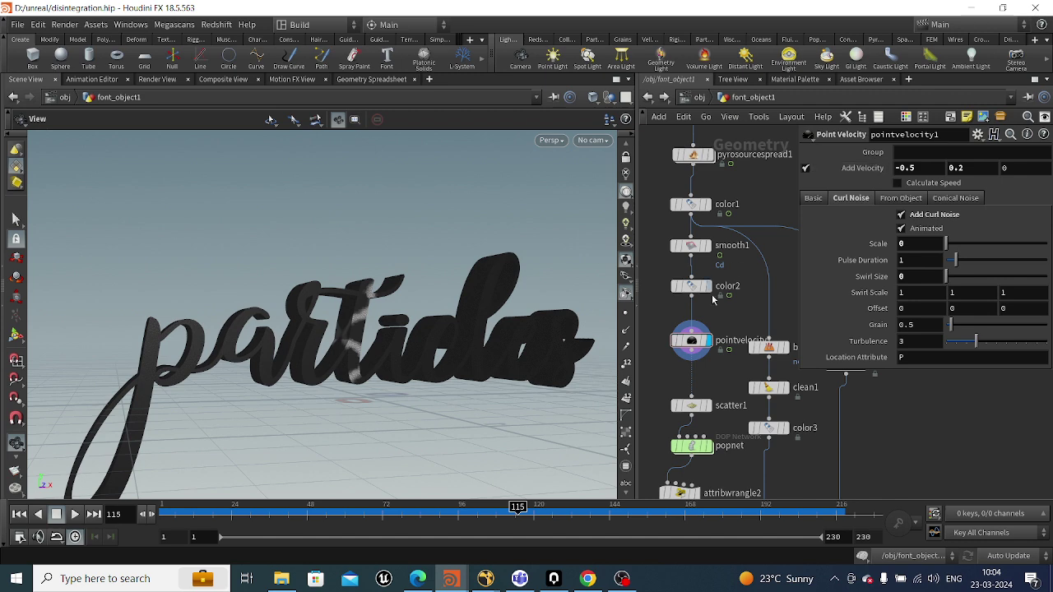
- Inspect pointvelocity1's node information, visualize its v attribute, and examine the velocity trails on the text
{"action": "left_click", "coordinate": [659, 342]}
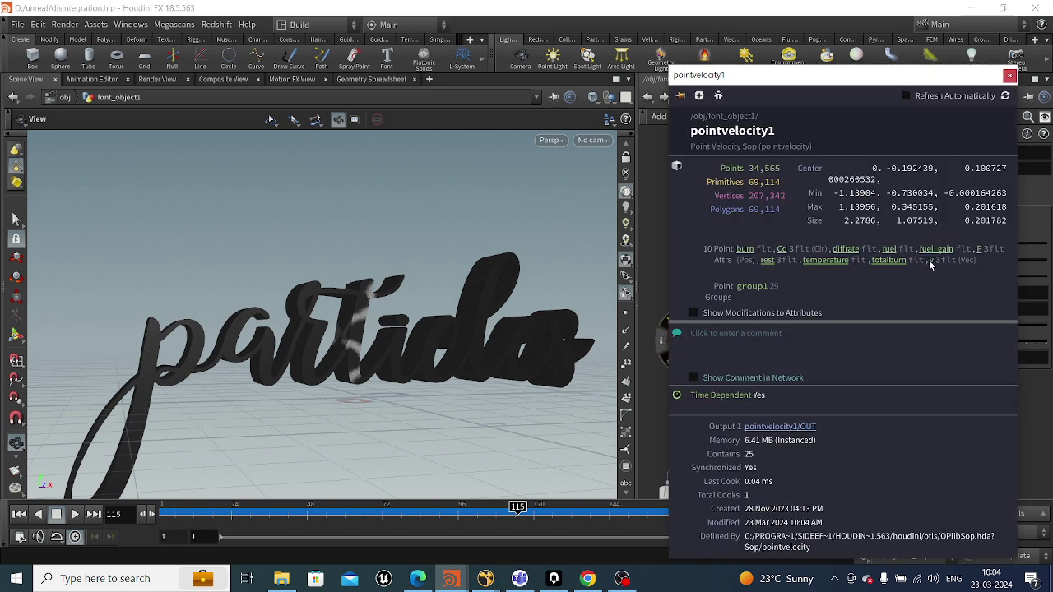
{"action": "mouse_move", "coordinate": [933, 260]}
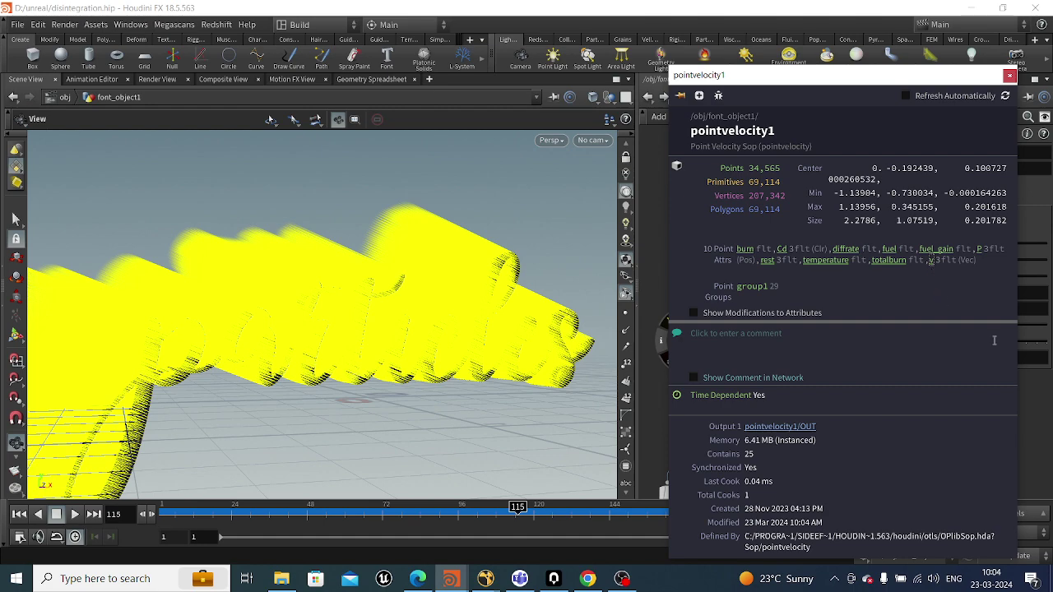
{"action": "left_click_drag", "start_coordinate": [406, 324], "coordinate": [374, 329]}
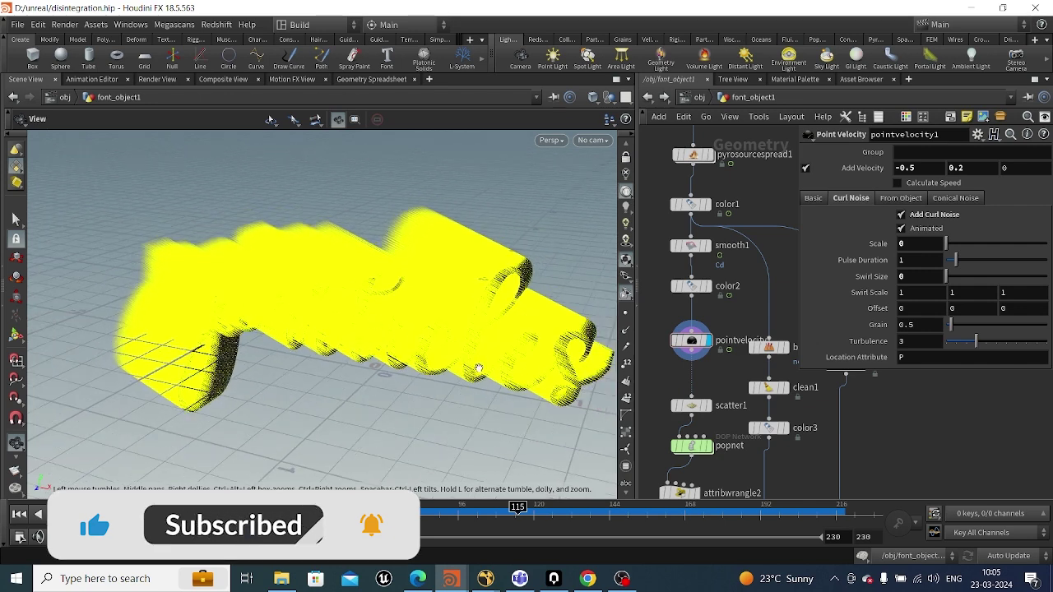
- Display the scatter1 node, view its scattered points, and review its Cd density attribute
{"action": "left_click", "coordinate": [708, 406]}
{"action": "left_click", "coordinate": [691, 406]}
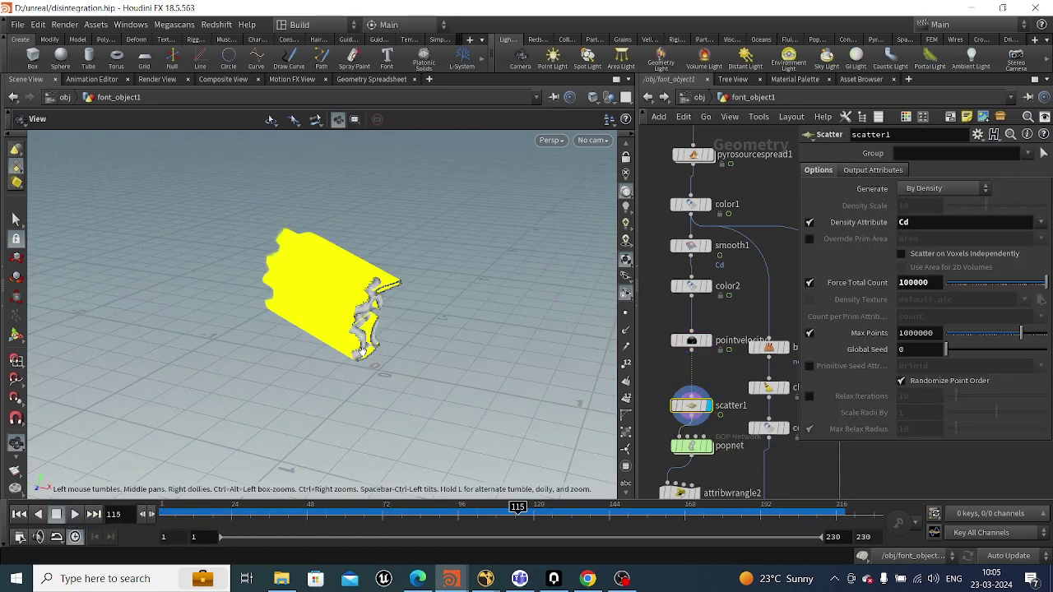
{"action": "left_click_drag", "start_coordinate": [384, 339], "coordinate": [401, 339]}
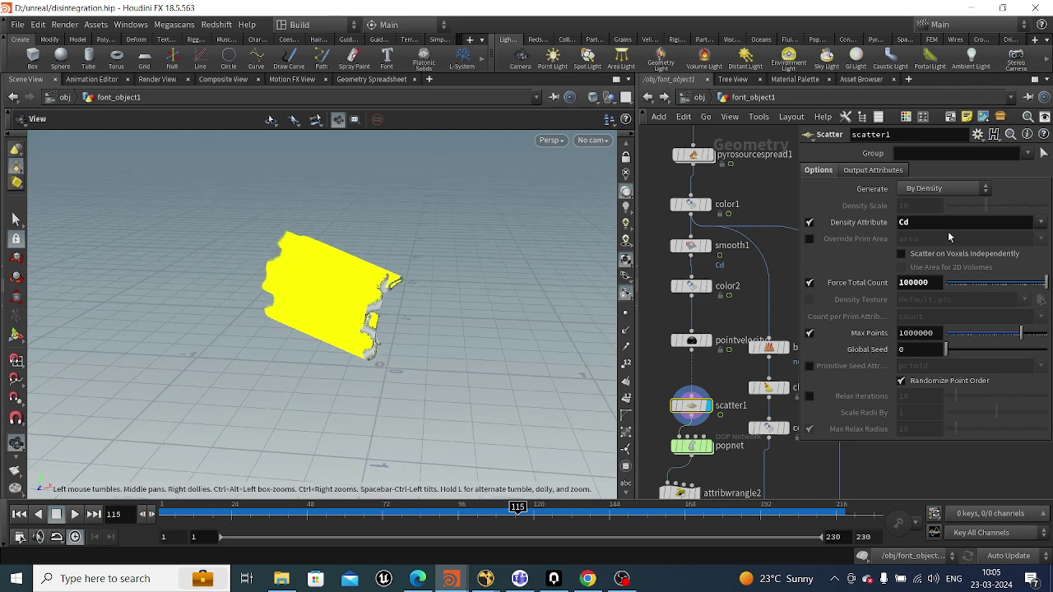
{"action": "left_click", "coordinate": [898, 222]}
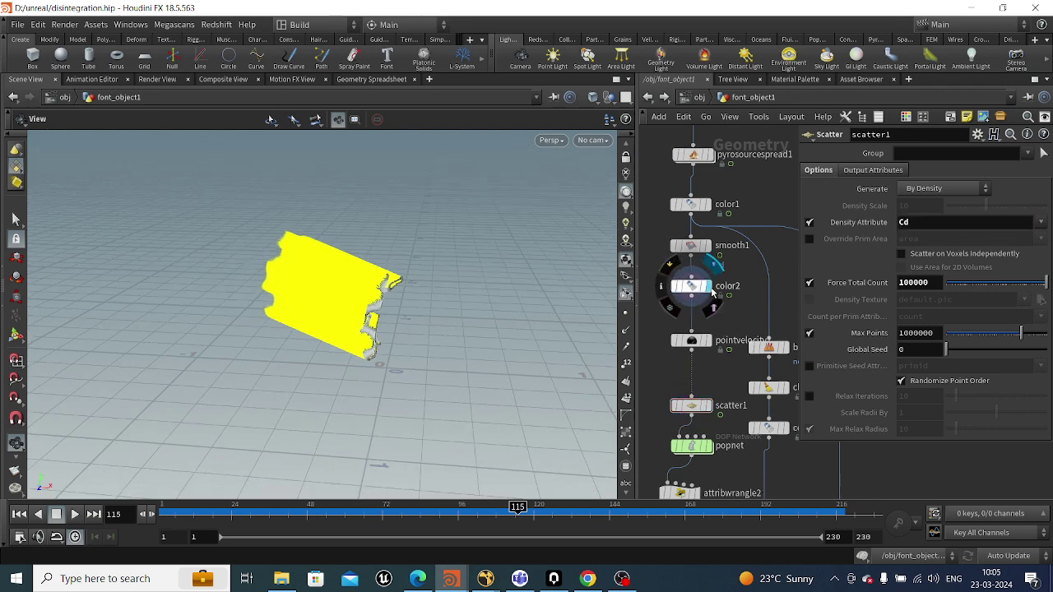
- Display color2 again and examine the white Cd band across the letter t up close
{"action": "left_click", "coordinate": [712, 291]}
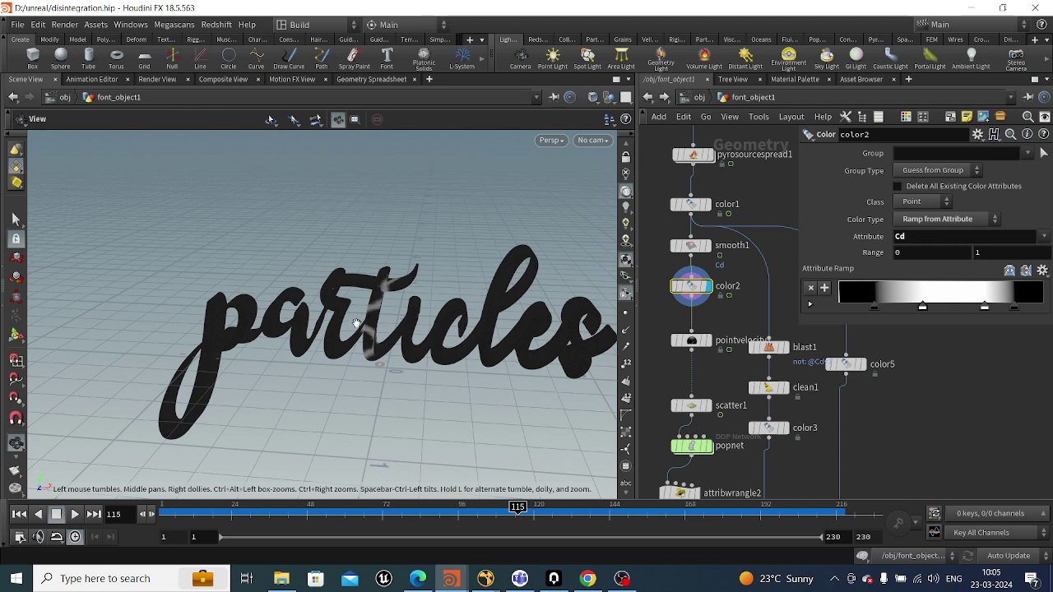
{"action": "scroll", "coordinate": [388, 311], "scroll_direction": "up", "scroll_amount": 2}
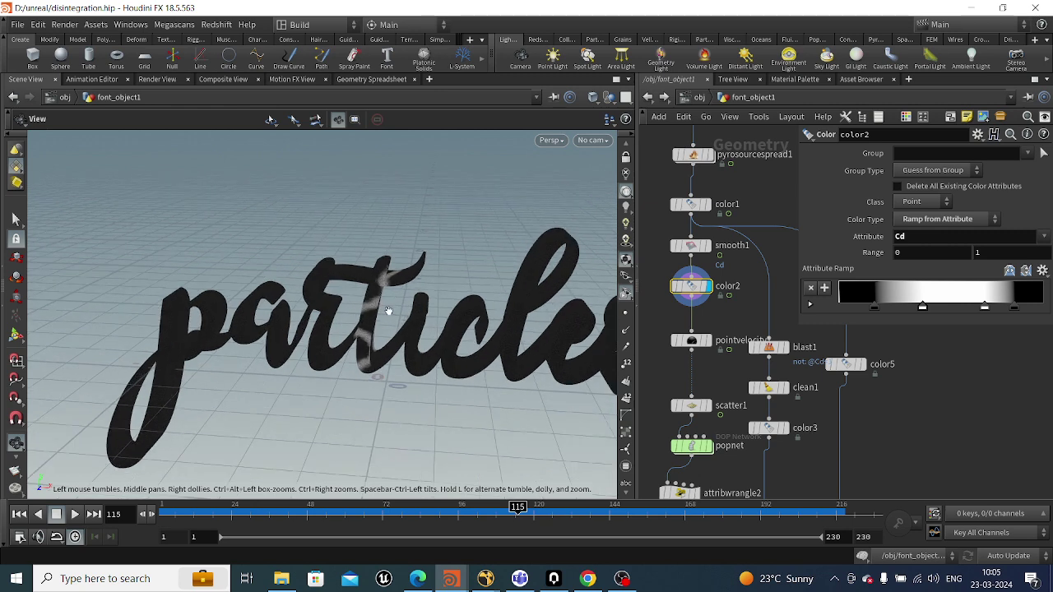
{"action": "scroll", "coordinate": [388, 311], "scroll_direction": "up", "scroll_amount": 5}
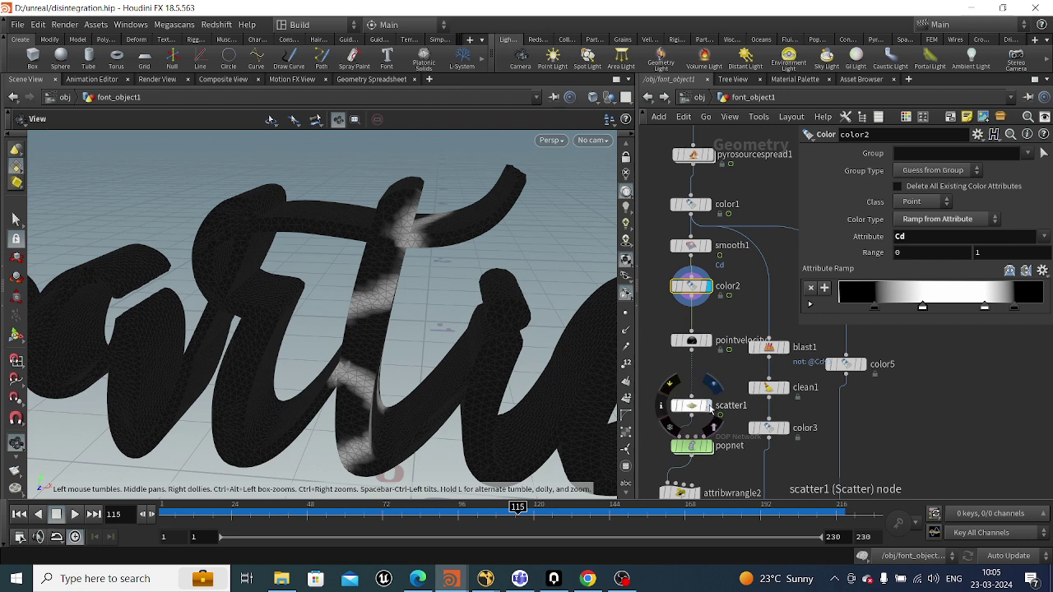
- Return the display to scatter1 and relate its Density Attribute to where the points are scattered
{"action": "left_click", "coordinate": [715, 406]}
{"action": "left_click", "coordinate": [706, 406]}
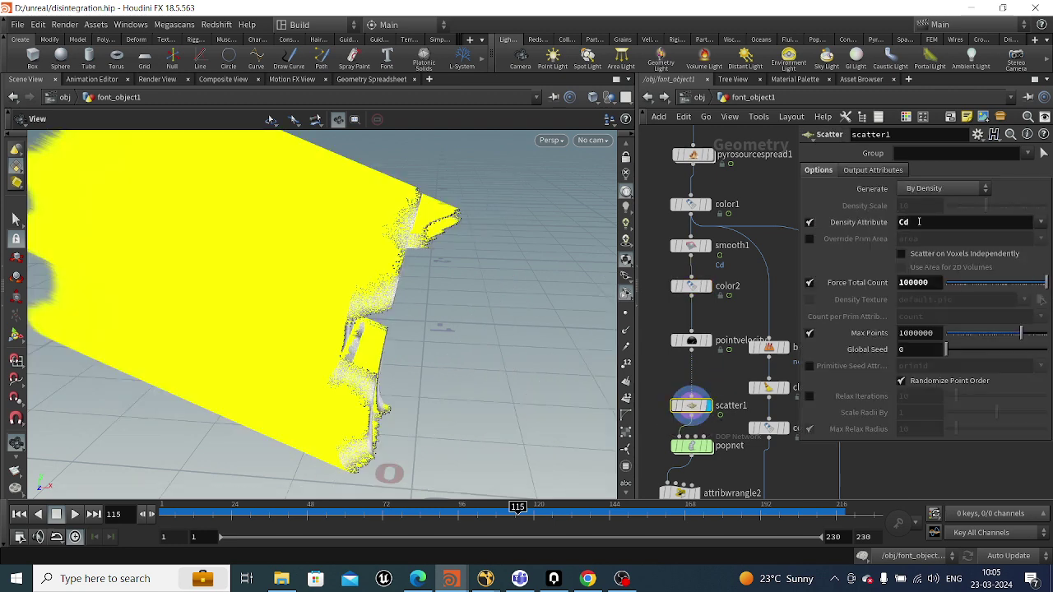
{"action": "left_click", "coordinate": [1042, 223]}
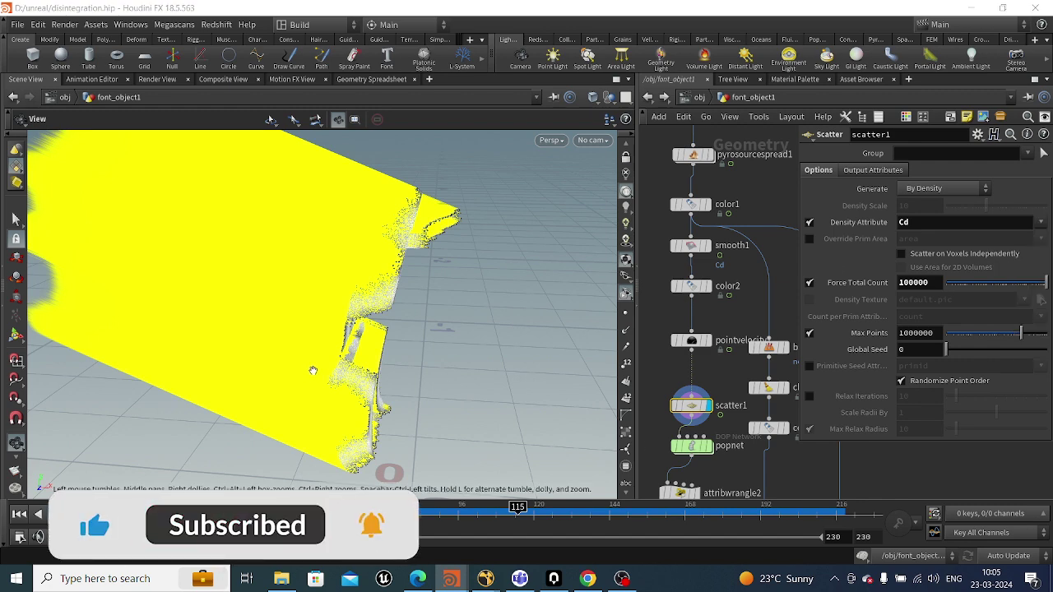
{"action": "left_click_drag", "start_coordinate": [358, 353], "coordinate": [400, 271]}
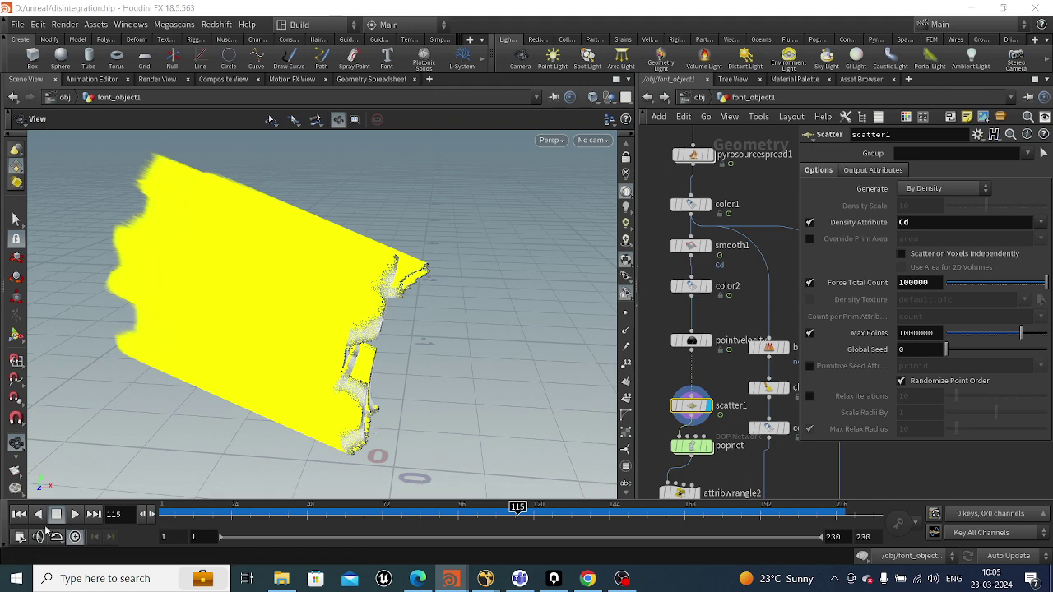
- Return to frame 1 and turn off the velocity trail visualization in the viewport
{"action": "left_click", "coordinate": [19, 513]}
{"action": "left_click", "coordinate": [626, 467]}
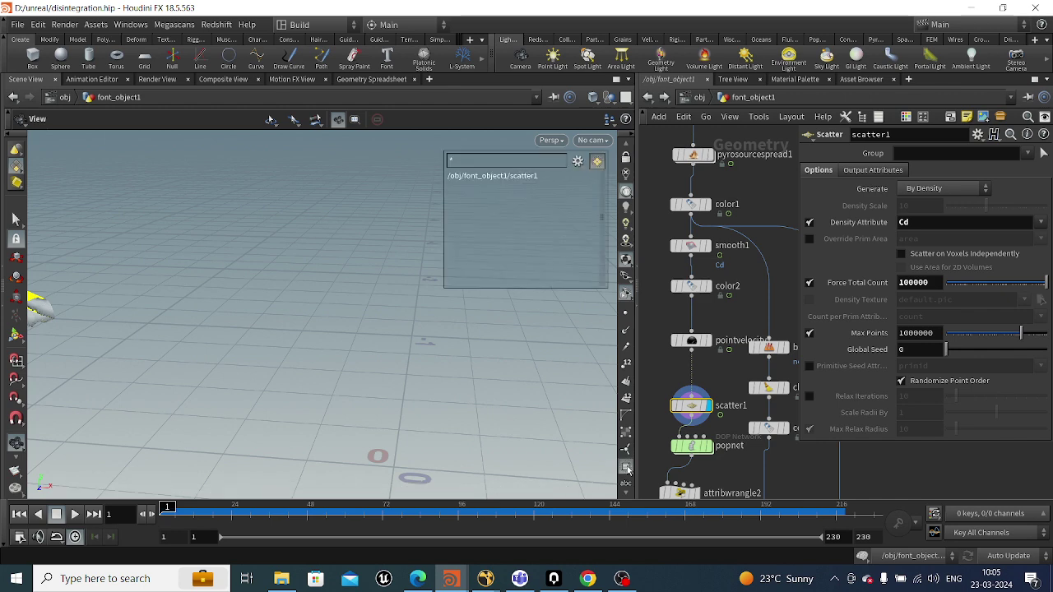
{"action": "scroll", "coordinate": [626, 467], "scroll_direction": "down", "scroll_amount": 2}
{"action": "left_click", "coordinate": [626, 437]}
{"action": "left_click", "coordinate": [630, 394]}
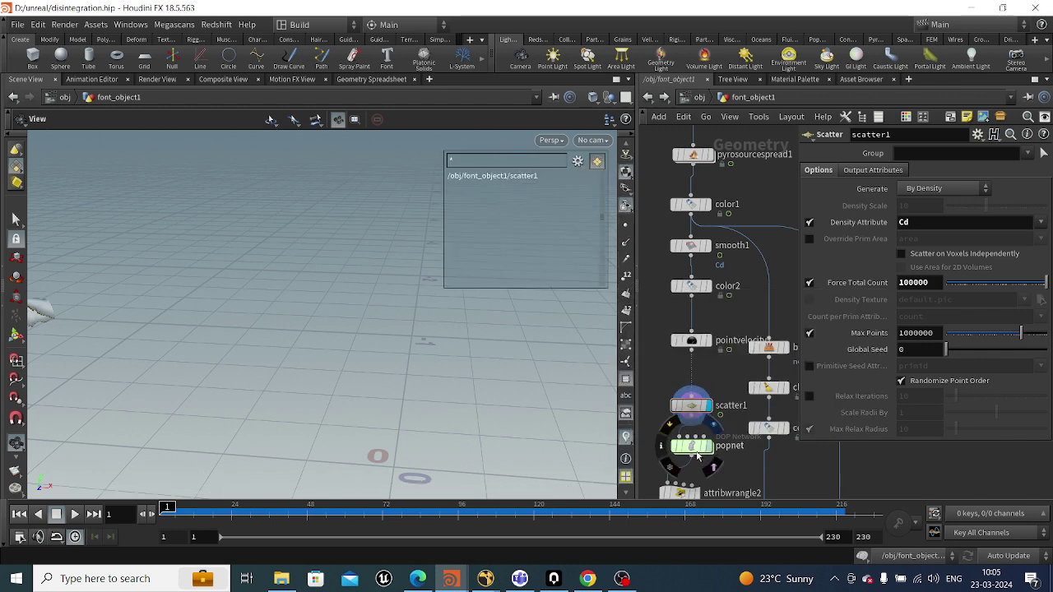
- Display the popnet node and go inside its DOP network
{"action": "left_click", "coordinate": [697, 457]}
{"action": "left_click_drag", "start_coordinate": [198, 398], "coordinate": [188, 385]}
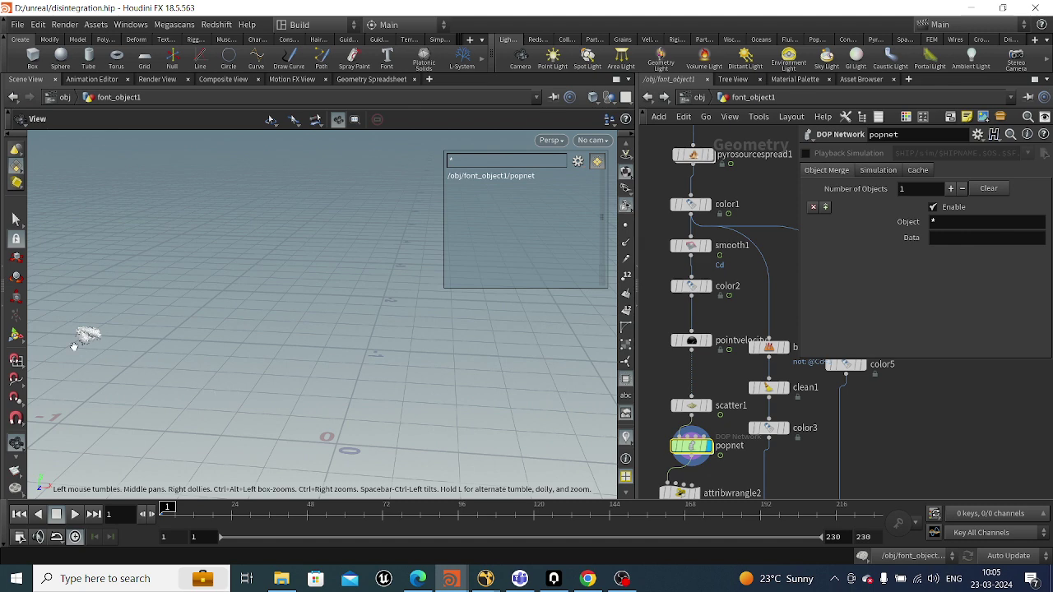
{"action": "double_click", "coordinate": [691, 445]}
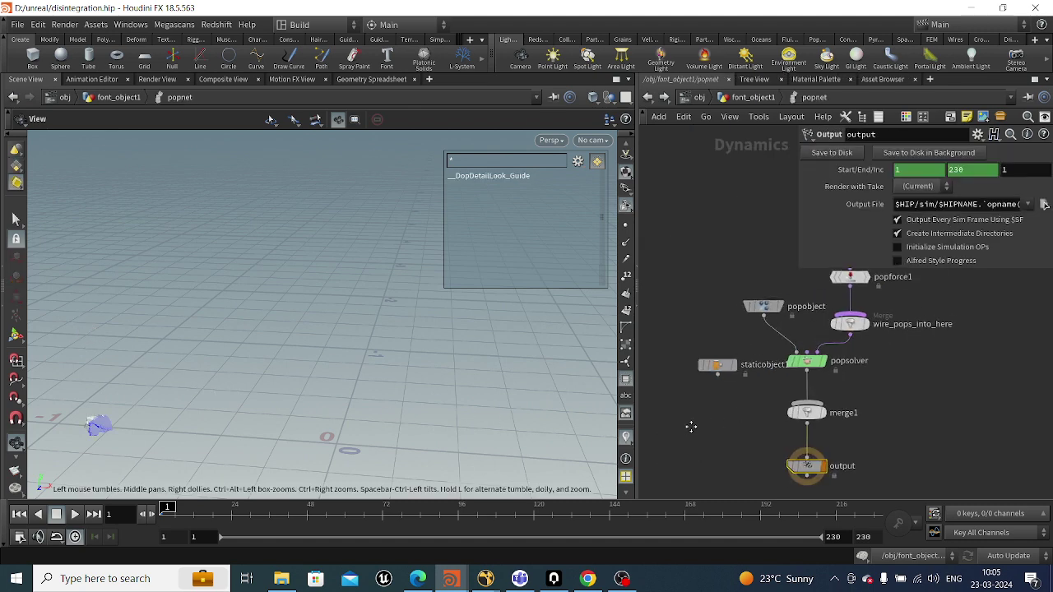
- Review source_first_input's Birth settings, focusing on the Const. Activation expression and Const. Birth Rate
{"action": "left_click_drag", "start_coordinate": [699, 220], "coordinate": [789, 178]}
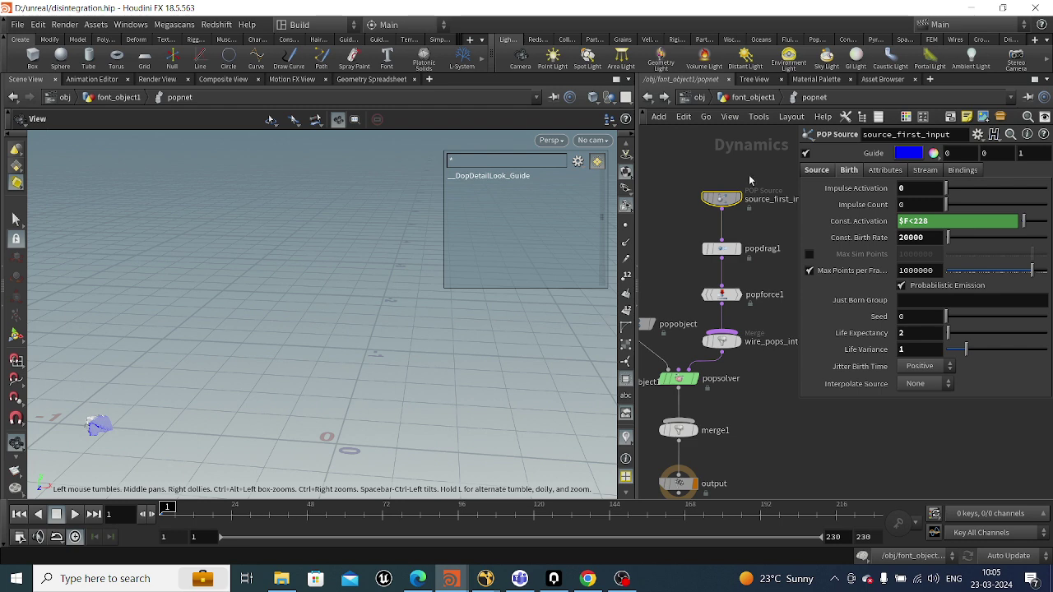
{"action": "left_click_drag", "start_coordinate": [930, 221], "coordinate": [910, 221]}
{"action": "left_click", "coordinate": [909, 222]}
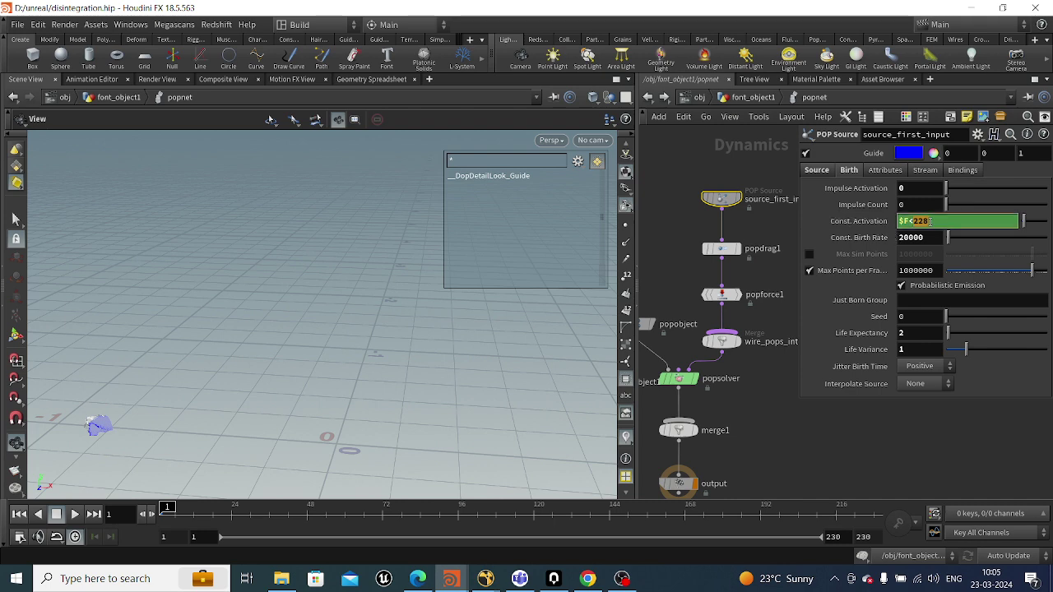
{"action": "key", "text": "Return"}
{"action": "left_click_drag", "start_coordinate": [923, 237], "coordinate": [899, 238]}
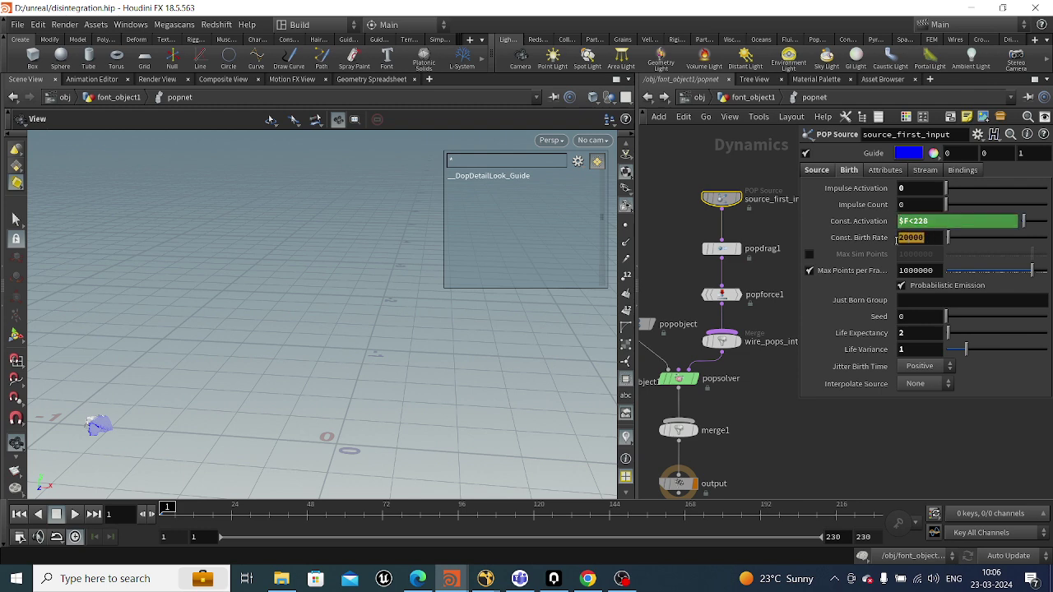
- Check the Emission Type options in source_first_input's source settings, keeping Points
{"action": "left_click", "coordinate": [819, 173]}
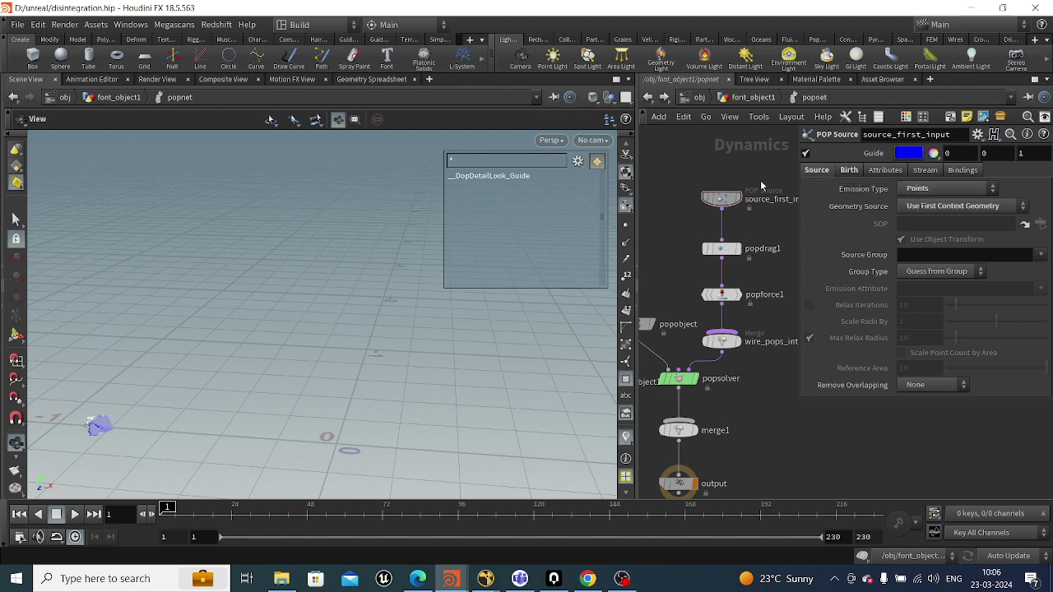
{"action": "left_click", "coordinate": [937, 193]}
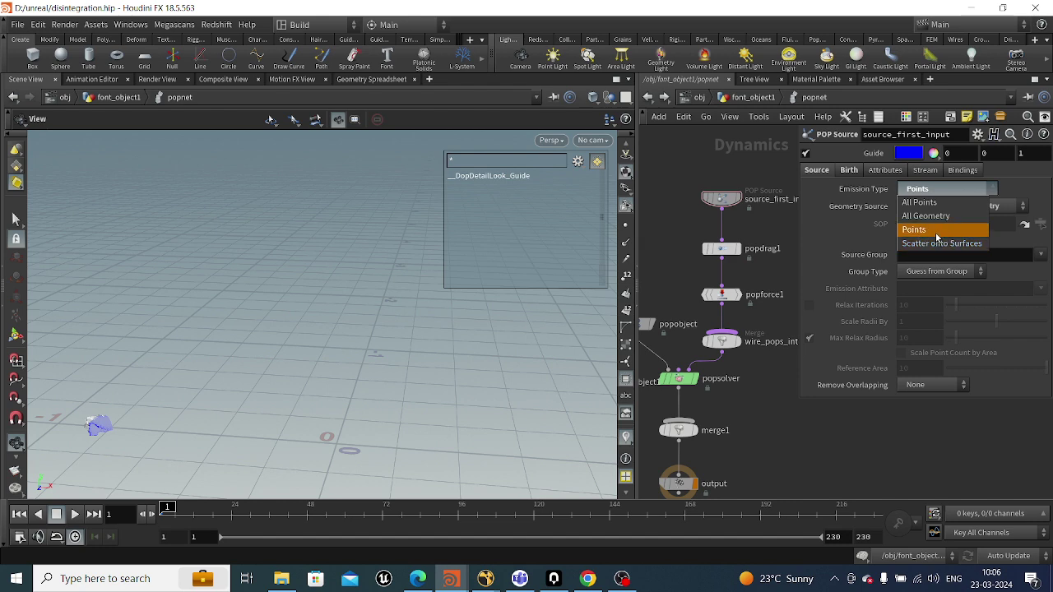
{"action": "left_click", "coordinate": [765, 276]}
- Review popdrag1's Air Resistance and the noise Amplitude of popforce1
{"action": "left_click_drag", "start_coordinate": [688, 268], "coordinate": [722, 254]}
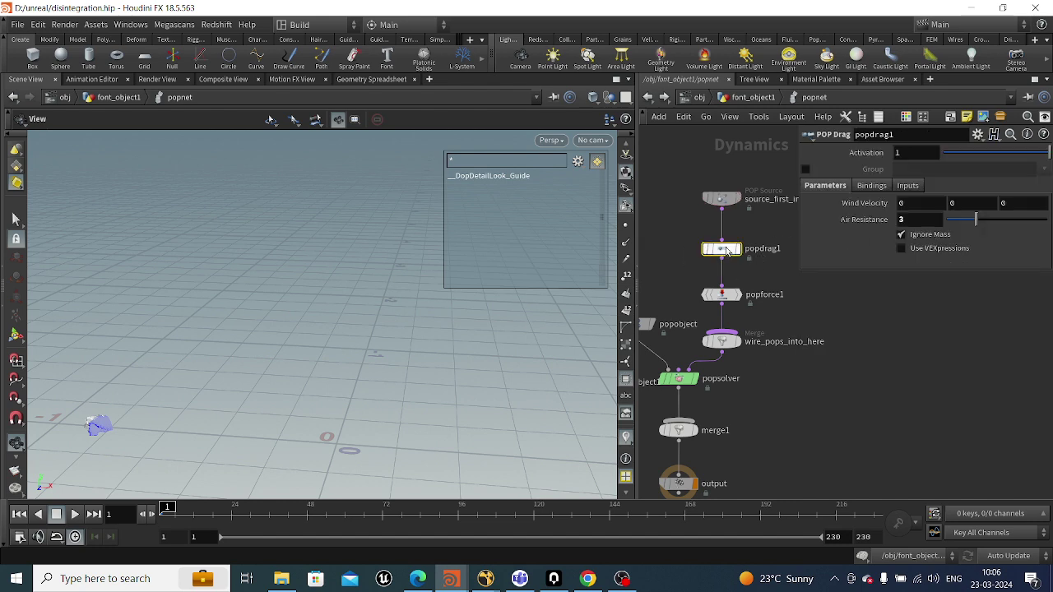
{"action": "type", "text": "3"}
{"action": "double_click", "coordinate": [900, 218]}
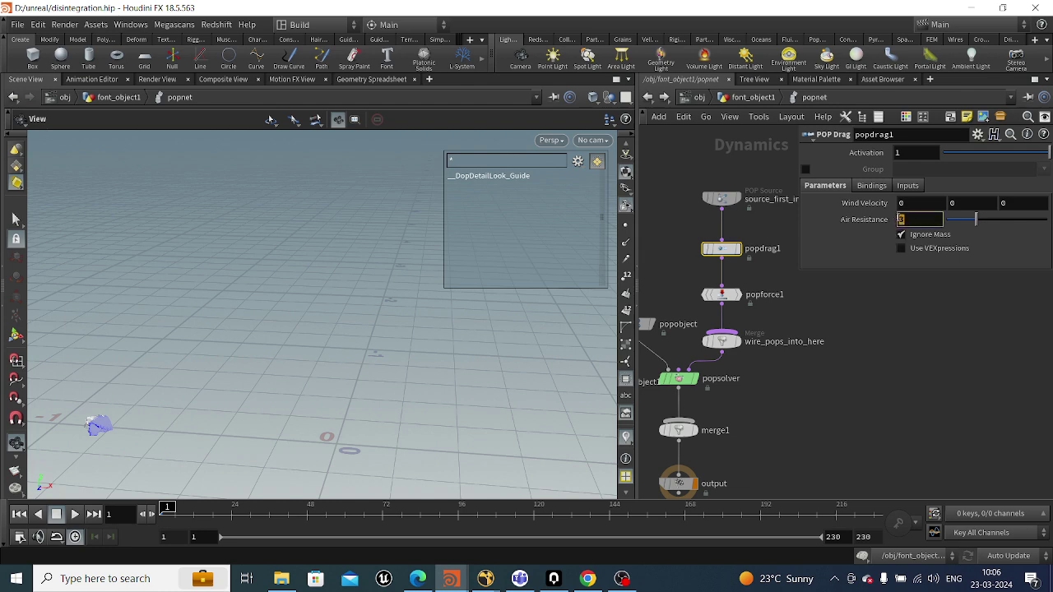
{"action": "left_click", "coordinate": [721, 294]}
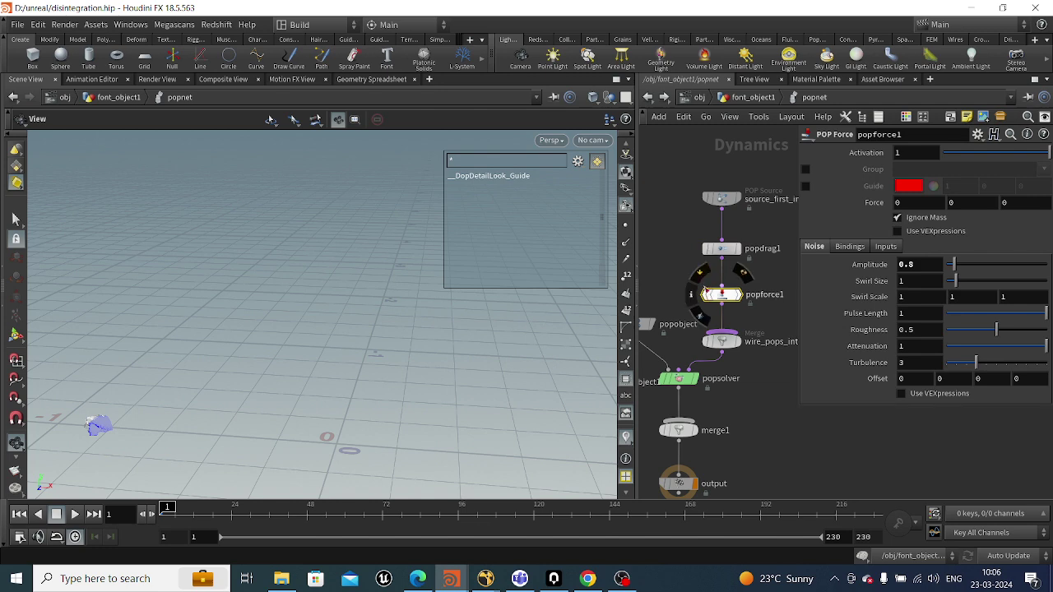
{"action": "left_click_drag", "start_coordinate": [927, 264], "coordinate": [903, 265]}
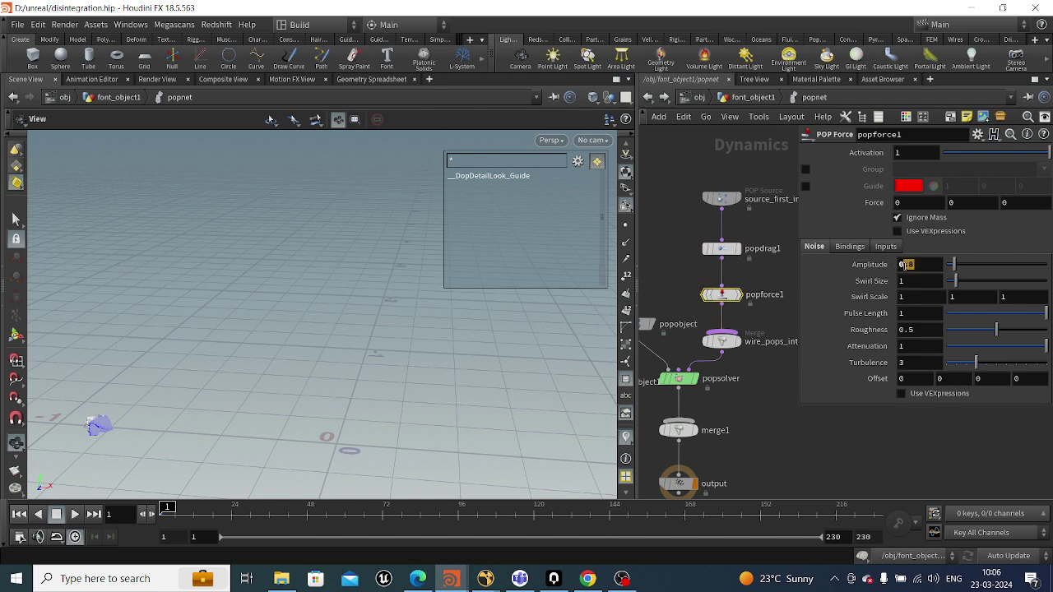
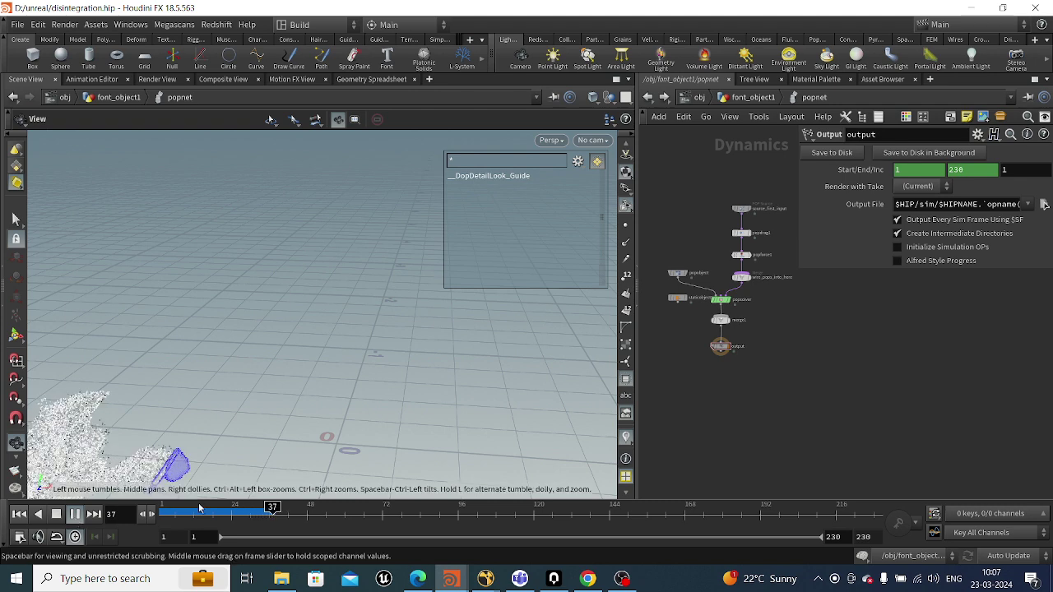
- Scrub the simulation to frame 27 and examine the emitted particles up close
{"action": "left_click_drag", "start_coordinate": [195, 508], "coordinate": [239, 513]}
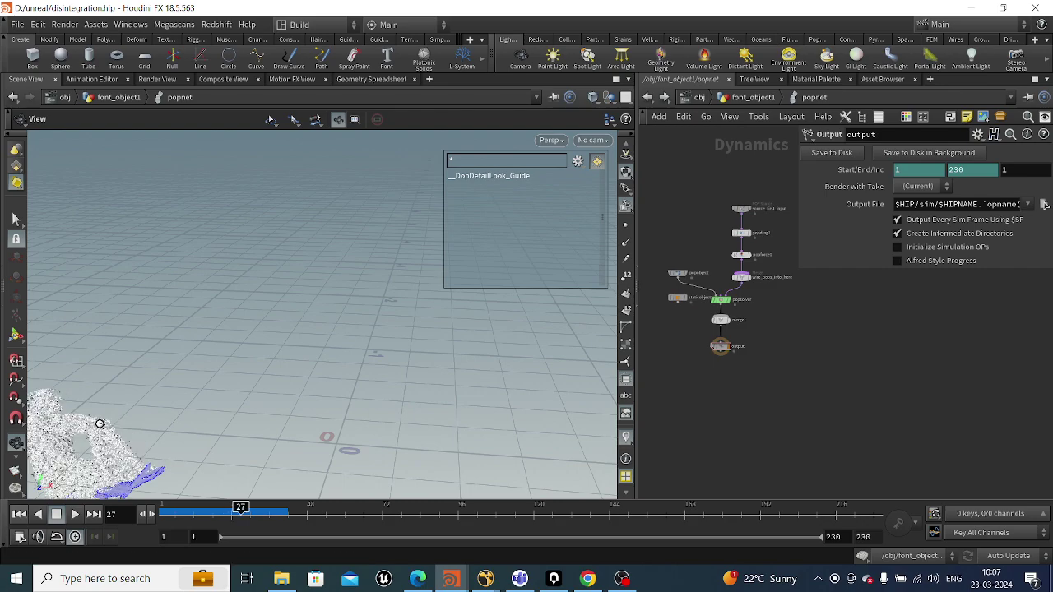
{"action": "scroll", "coordinate": [123, 411], "scroll_direction": "up", "scroll_amount": 5}
{"action": "left_click_drag", "start_coordinate": [174, 390], "coordinate": [144, 362]}
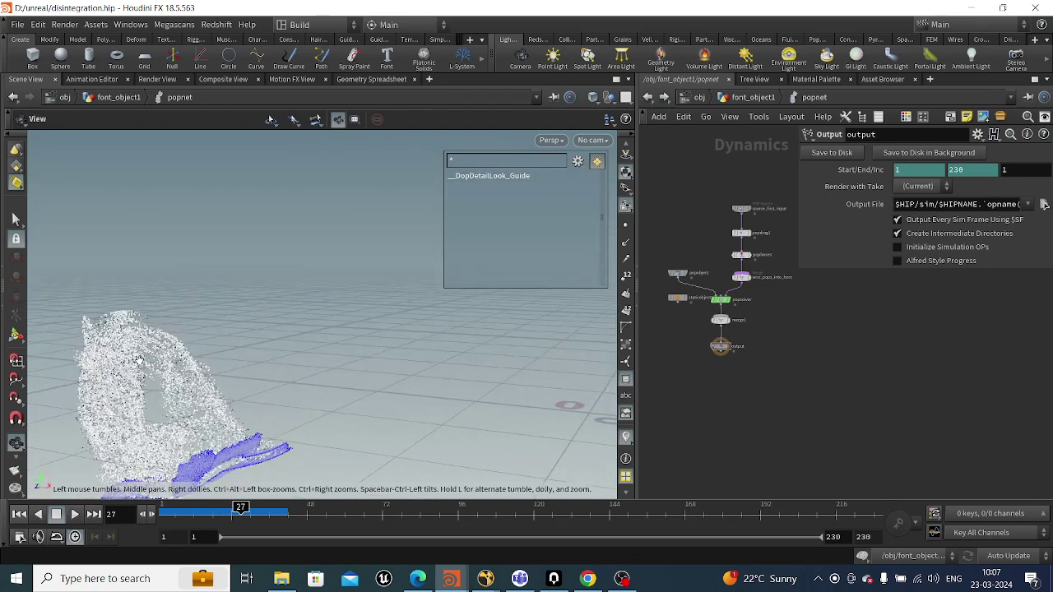
{"action": "scroll", "coordinate": [745, 191], "scroll_direction": "up", "scroll_amount": 3}
- Set source_first_input's Jitter Birth Time to None and replay the simulation from the first frame
{"action": "left_click", "coordinate": [760, 210]}
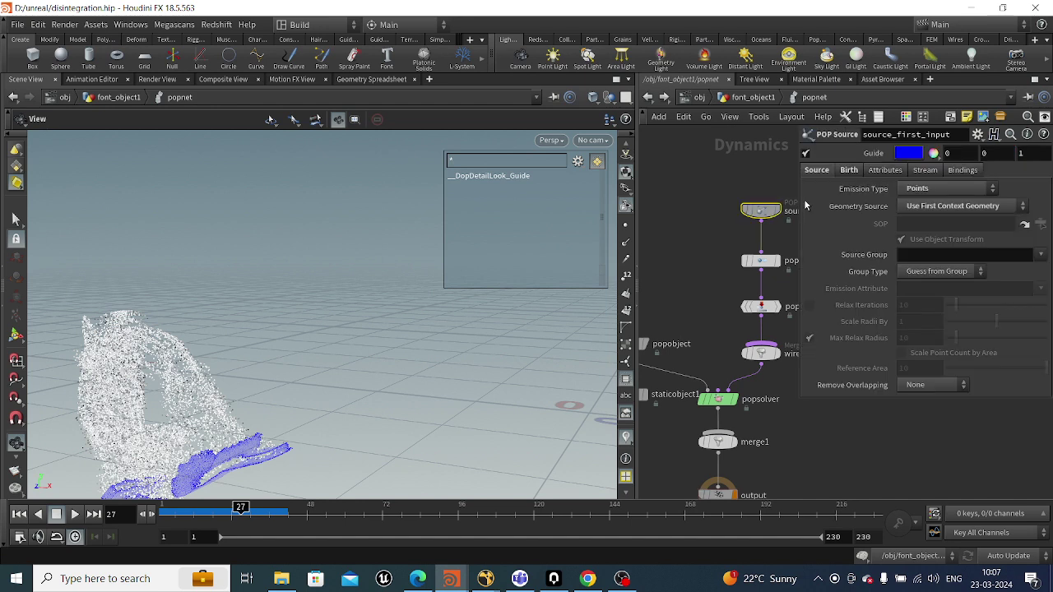
{"action": "left_click", "coordinate": [849, 170]}
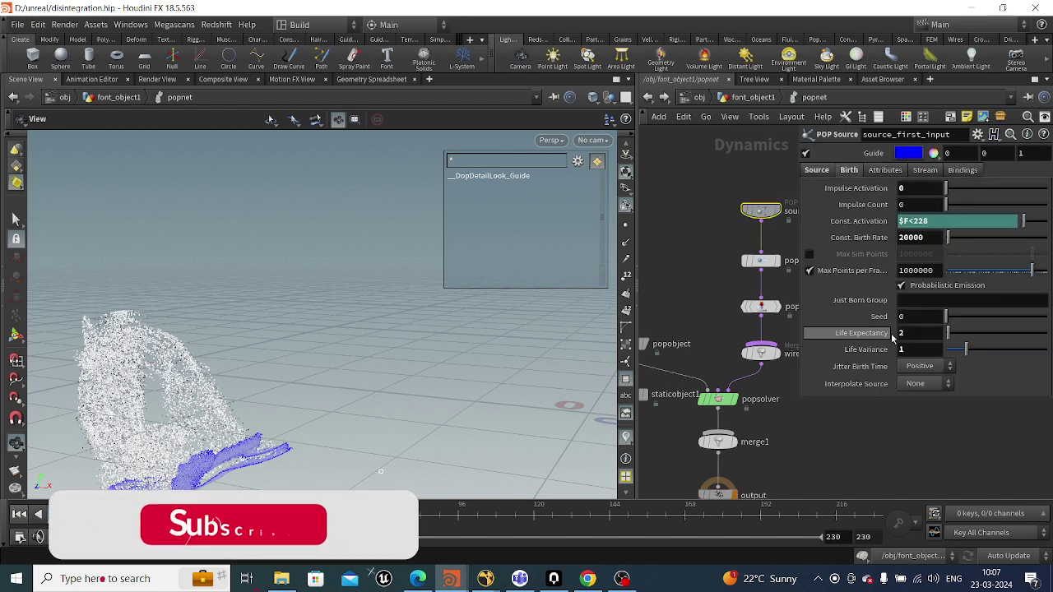
{"action": "left_click", "coordinate": [919, 367]}
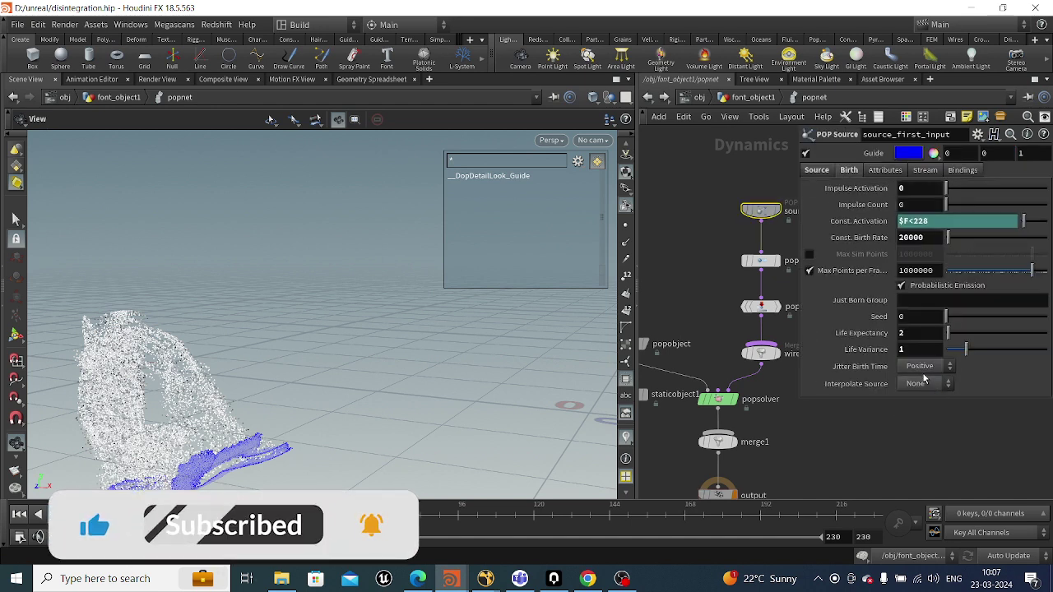
{"action": "left_click", "coordinate": [912, 379]}
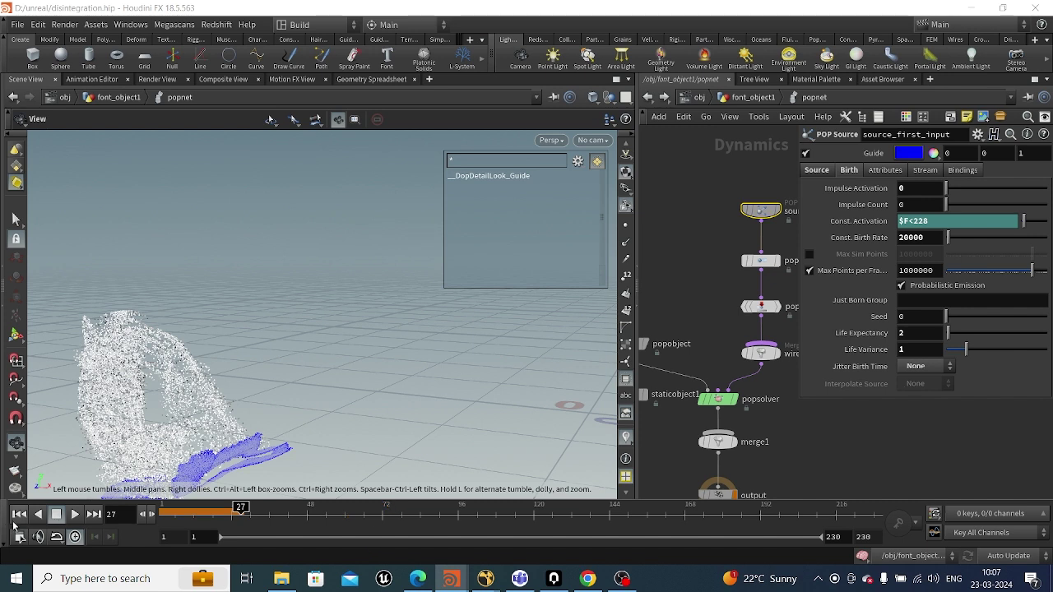
{"action": "left_click", "coordinate": [18, 514]}
{"action": "left_click", "coordinate": [74, 514]}
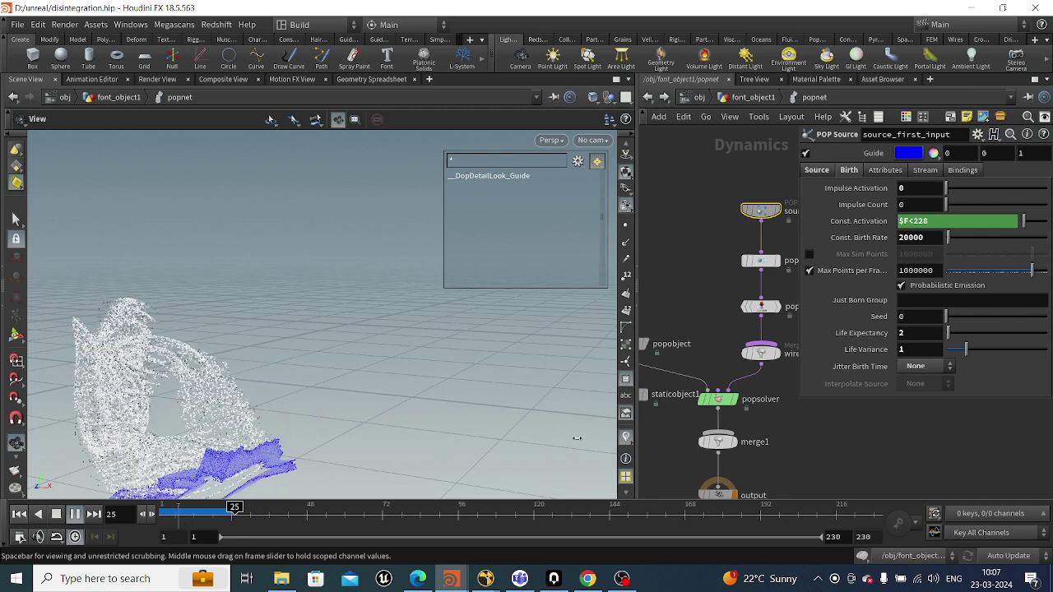
{"action": "key", "text": "ctrl+Up"}
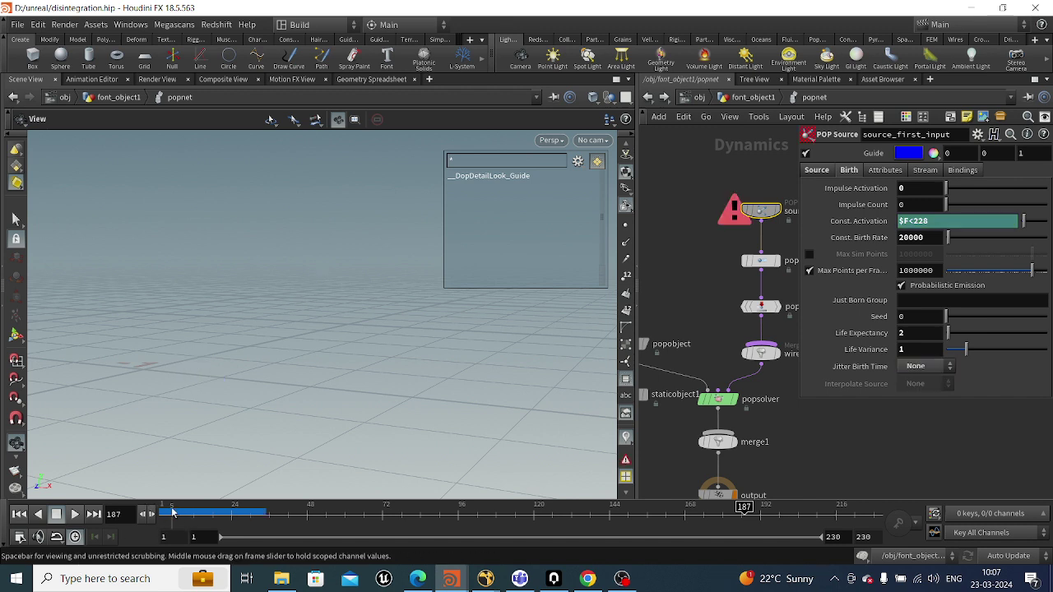
- Restore source_first_input's Jitter Birth Time to Positive and return to the first frame
{"action": "left_click", "coordinate": [921, 366]}
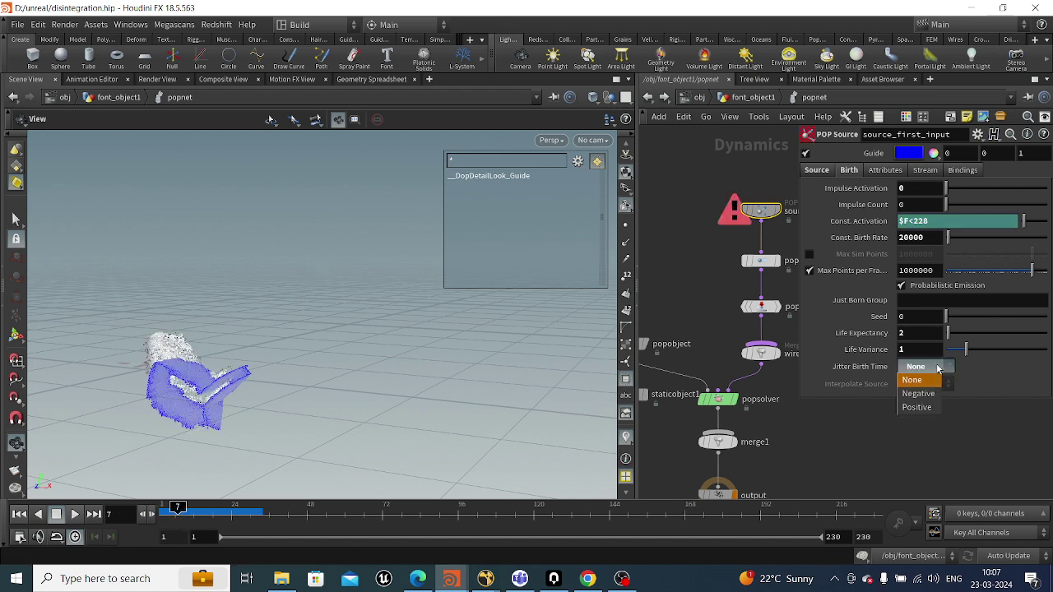
{"action": "left_click", "coordinate": [918, 408]}
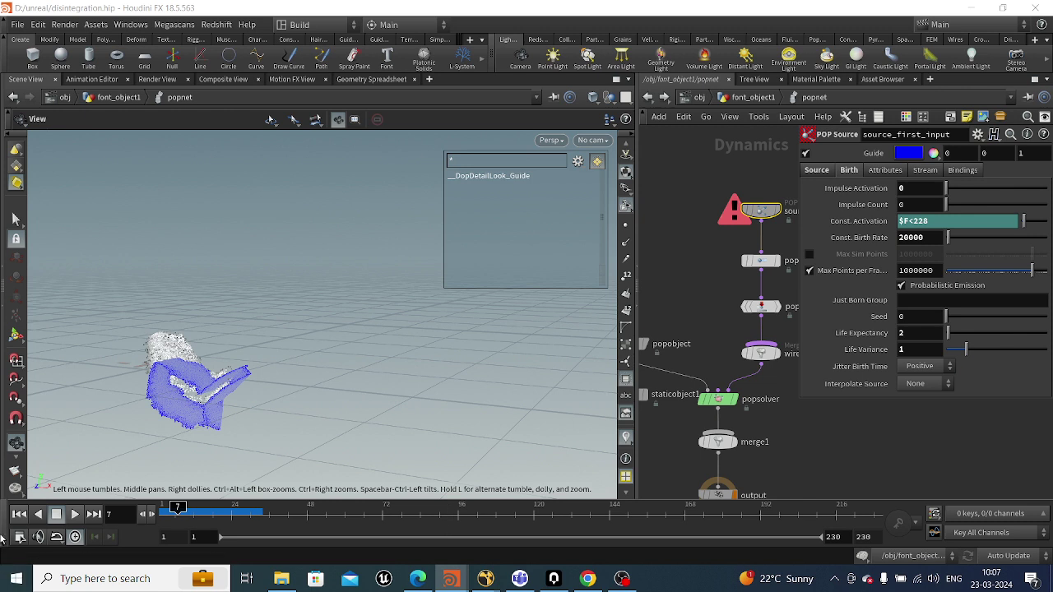
{"action": "left_click", "coordinate": [17, 515]}
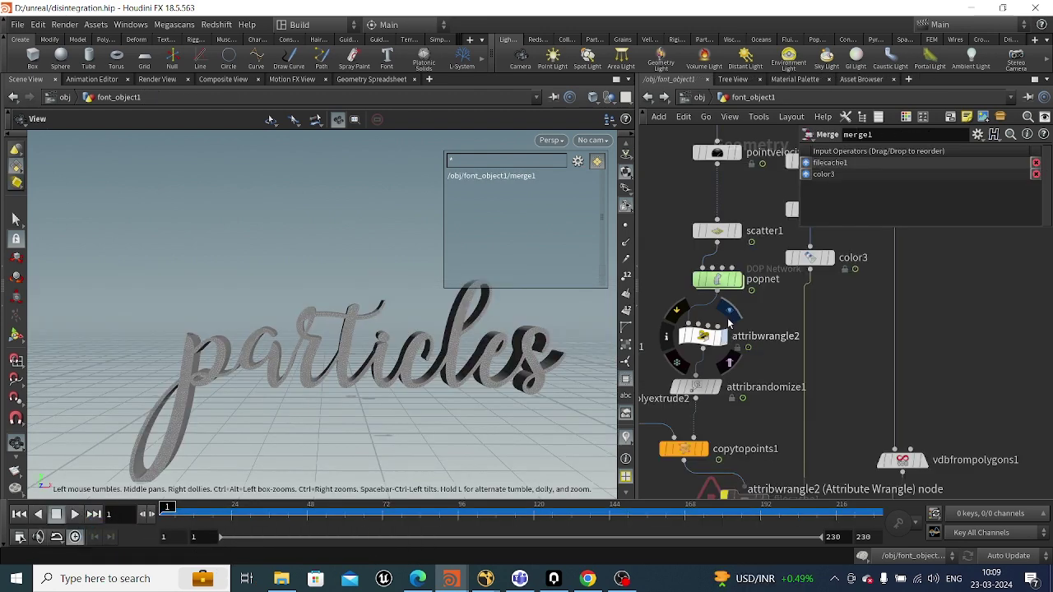
- Display the popnet result in font_object1, play the particle simulation and scrub to frame 93
{"action": "left_click", "coordinate": [728, 280]}
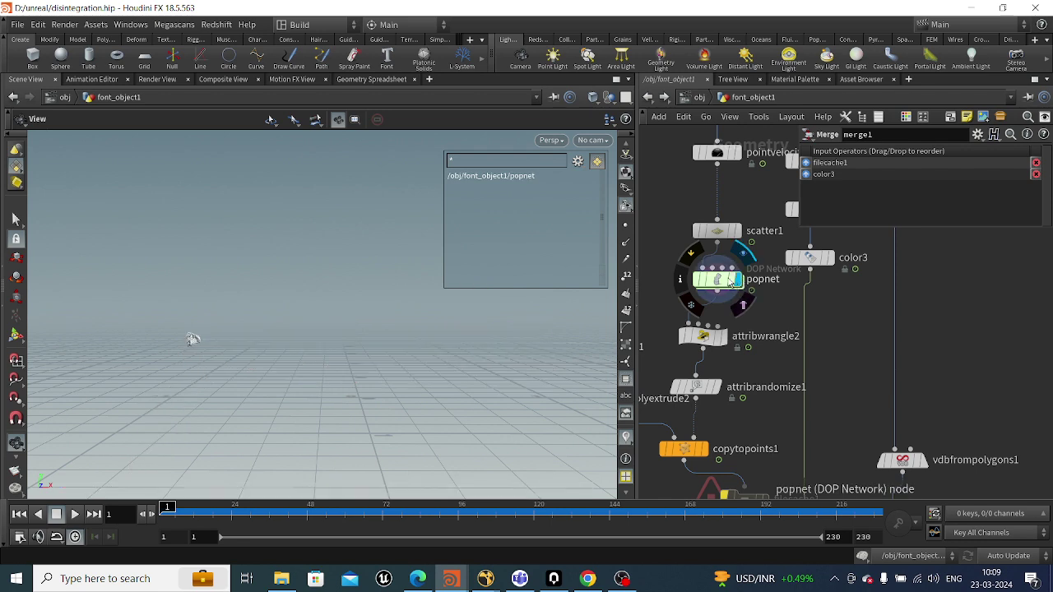
{"action": "left_click", "coordinate": [721, 280]}
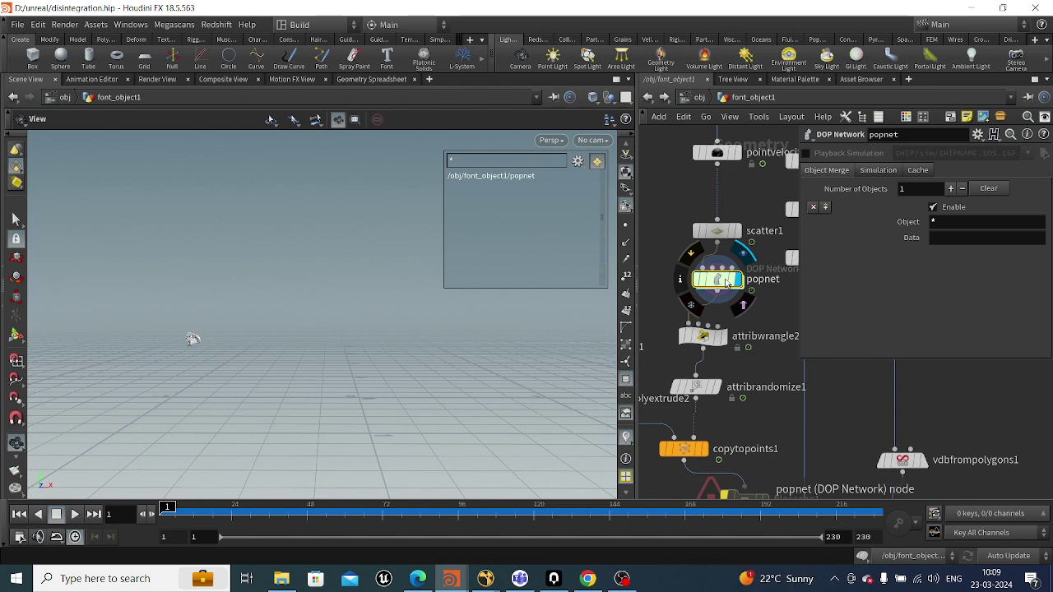
{"action": "left_click", "coordinate": [81, 516]}
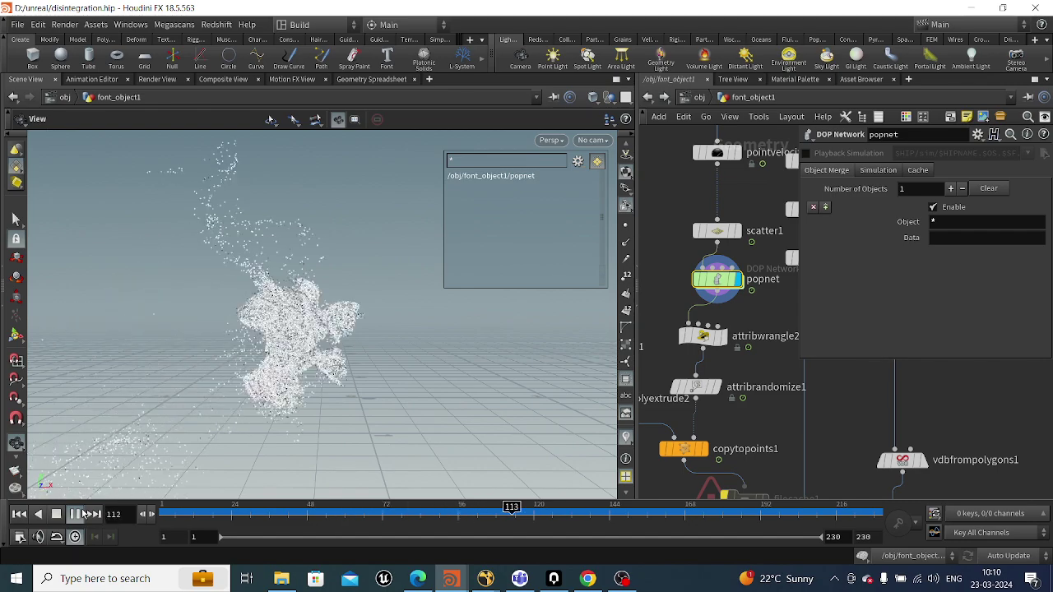
{"action": "left_click", "coordinate": [84, 514]}
{"action": "left_click_drag", "start_coordinate": [229, 510], "coordinate": [448, 508]}
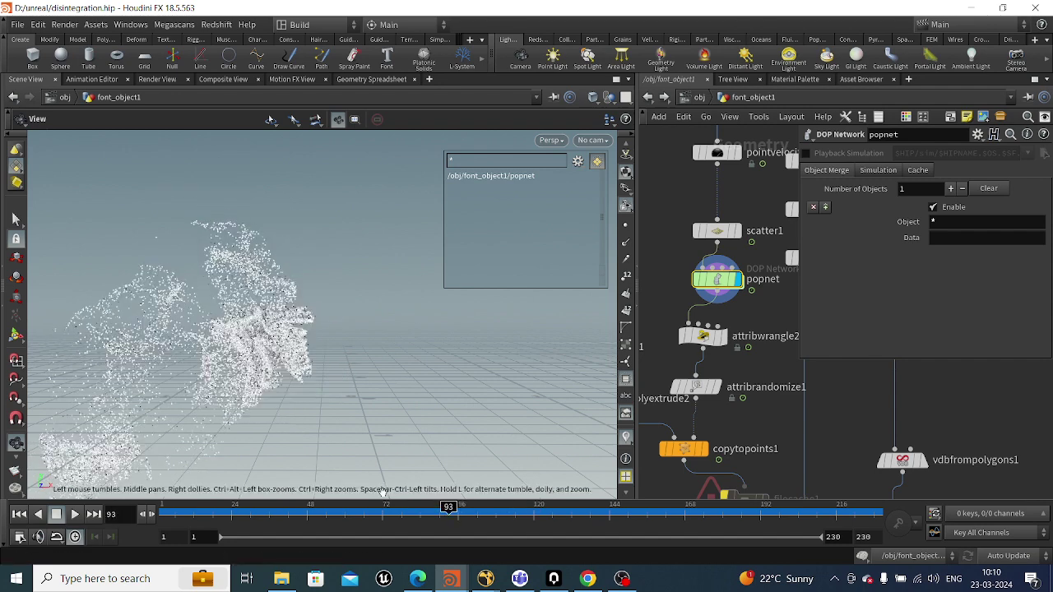
{"action": "left_click", "coordinate": [704, 335]}
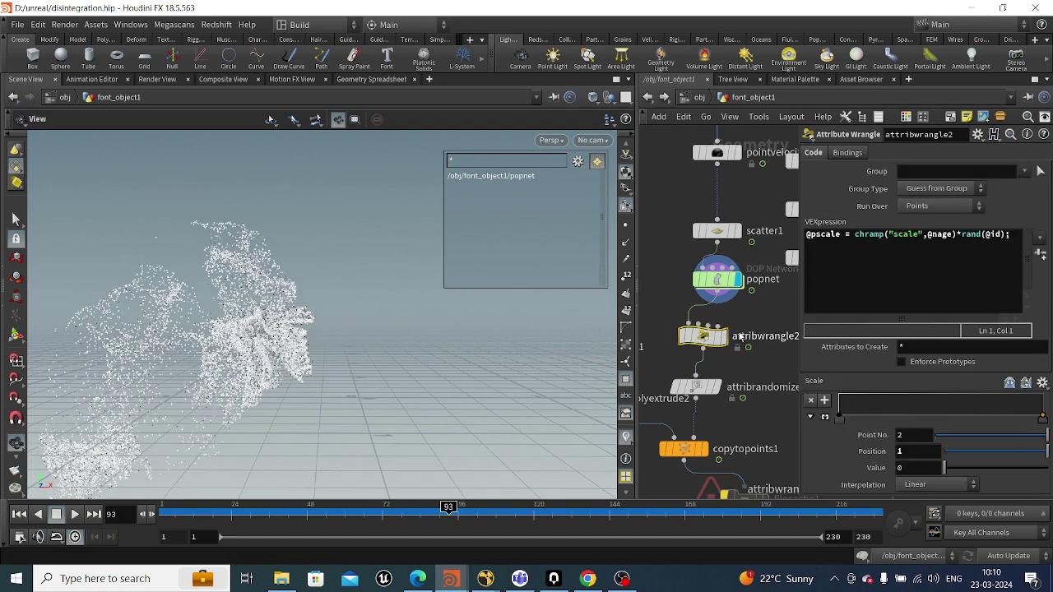
{"action": "left_click", "coordinate": [728, 327]}
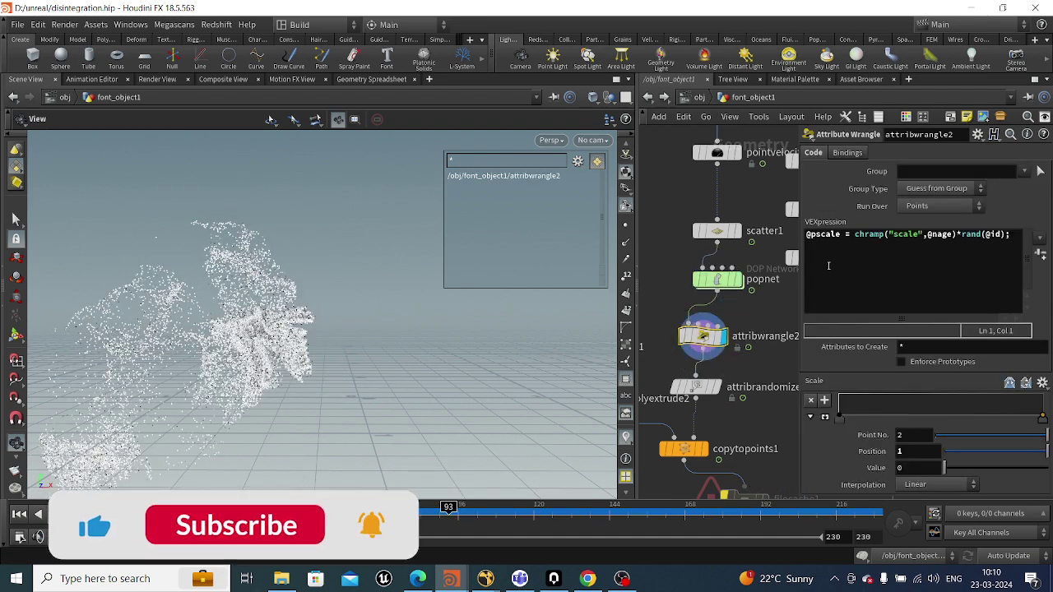
{"action": "left_click_drag", "start_coordinate": [841, 235], "coordinate": [808, 237]}
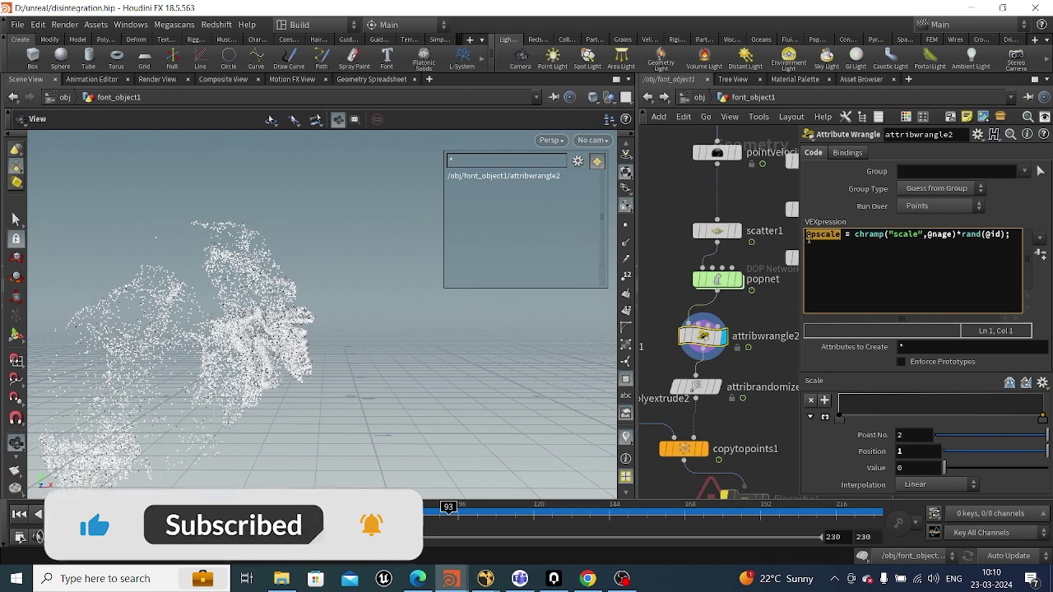
{"action": "left_click", "coordinate": [856, 235]}
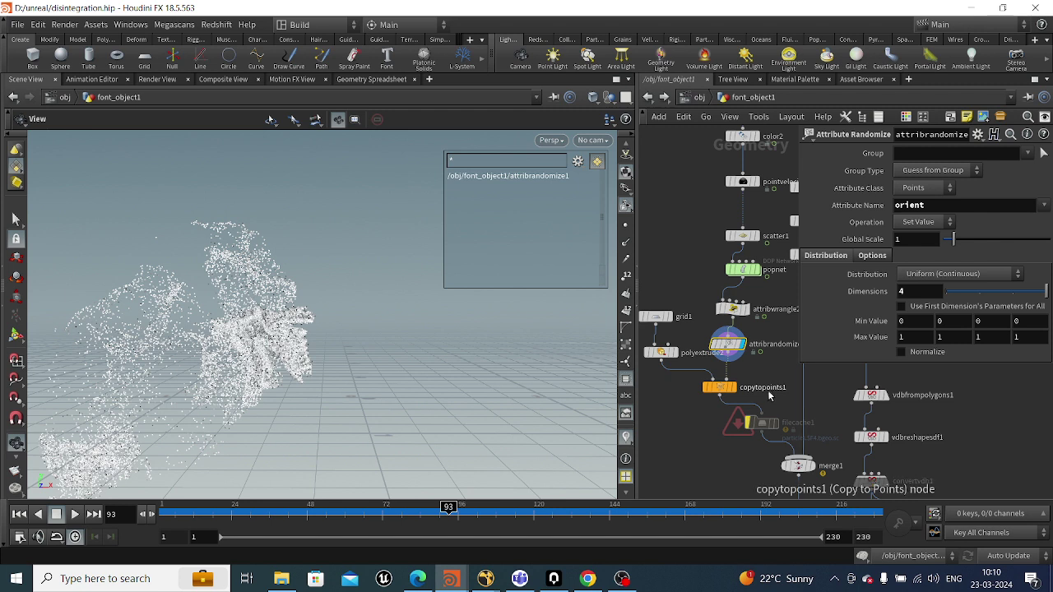
- Display grid1 and polyextrude2, examining the thin extruded grid piece from an angle
{"action": "middle_click_drag", "start_coordinate": [740, 394], "coordinate": [778, 394]}
{"action": "left_click", "coordinate": [683, 321]}
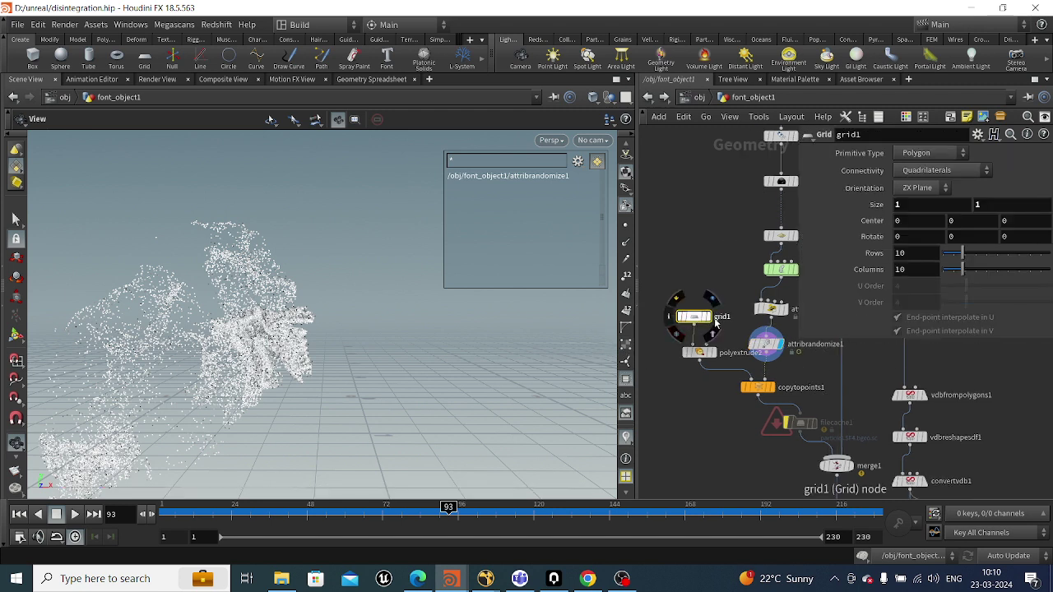
{"action": "left_click", "coordinate": [704, 318]}
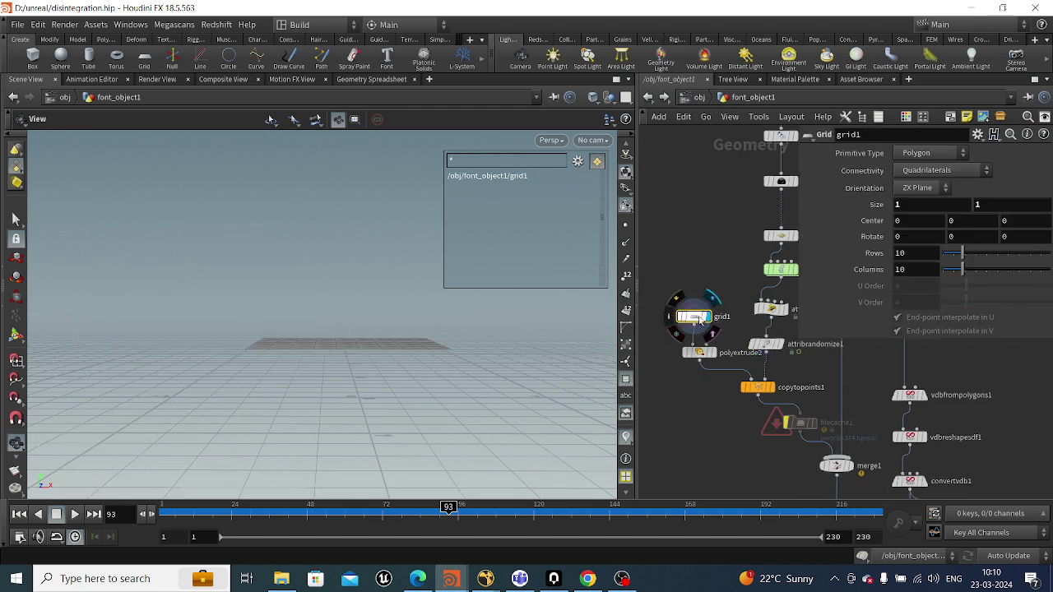
{"action": "left_click", "coordinate": [708, 353]}
{"action": "left_click", "coordinate": [701, 356]}
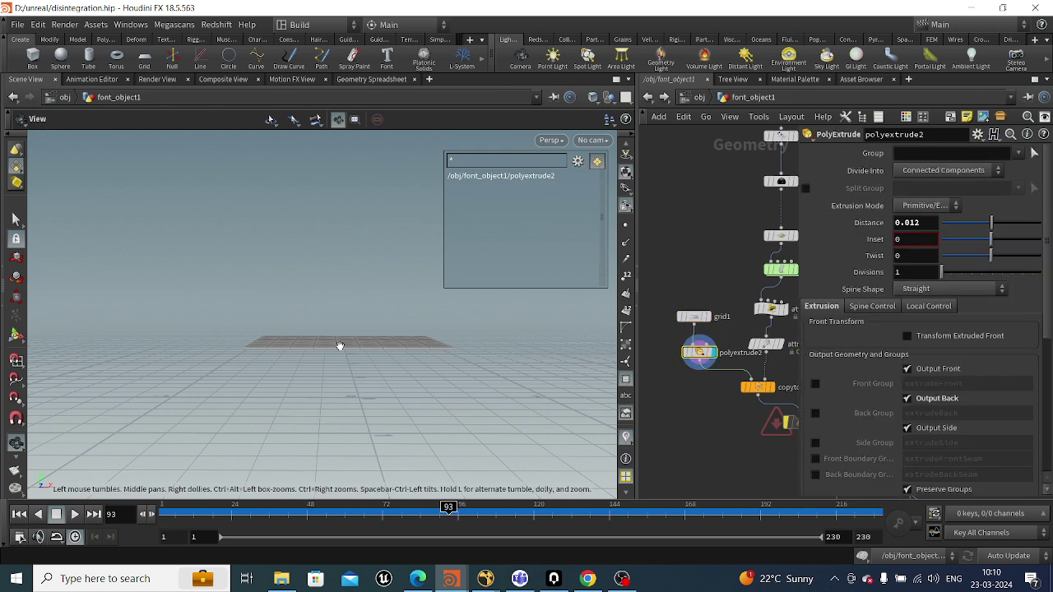
{"action": "left_click_drag", "start_coordinate": [341, 346], "coordinate": [289, 360]}
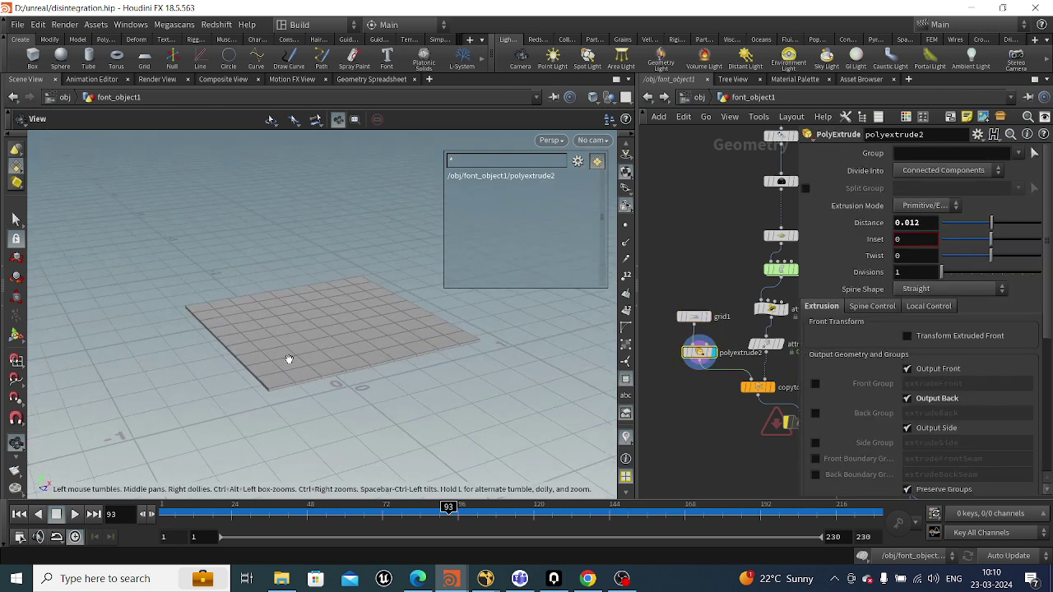
- Display copytopoints1, examine the copied pieces at frame 120 and look through cam1
{"action": "mouse_move", "coordinate": [778, 388]}
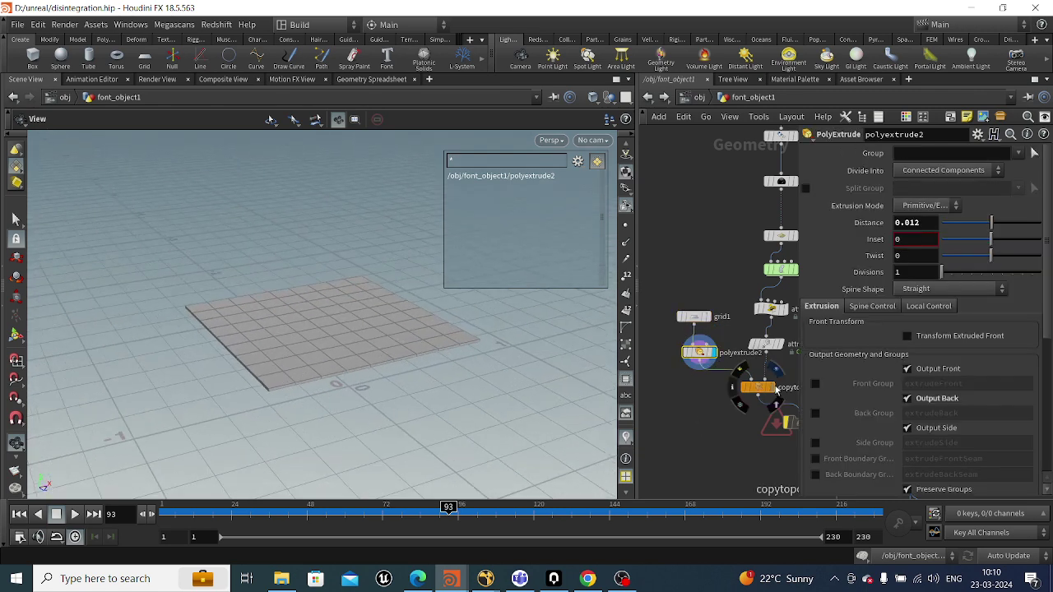
{"action": "left_click", "coordinate": [762, 390]}
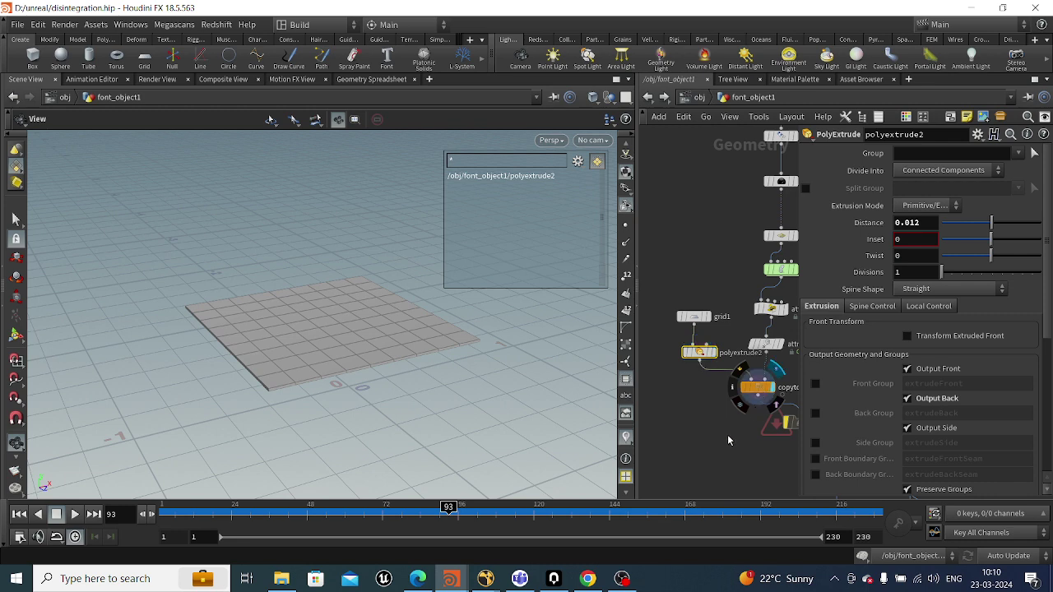
{"action": "left_click_drag", "start_coordinate": [264, 367], "coordinate": [235, 346]}
{"action": "left_click", "coordinate": [533, 516]}
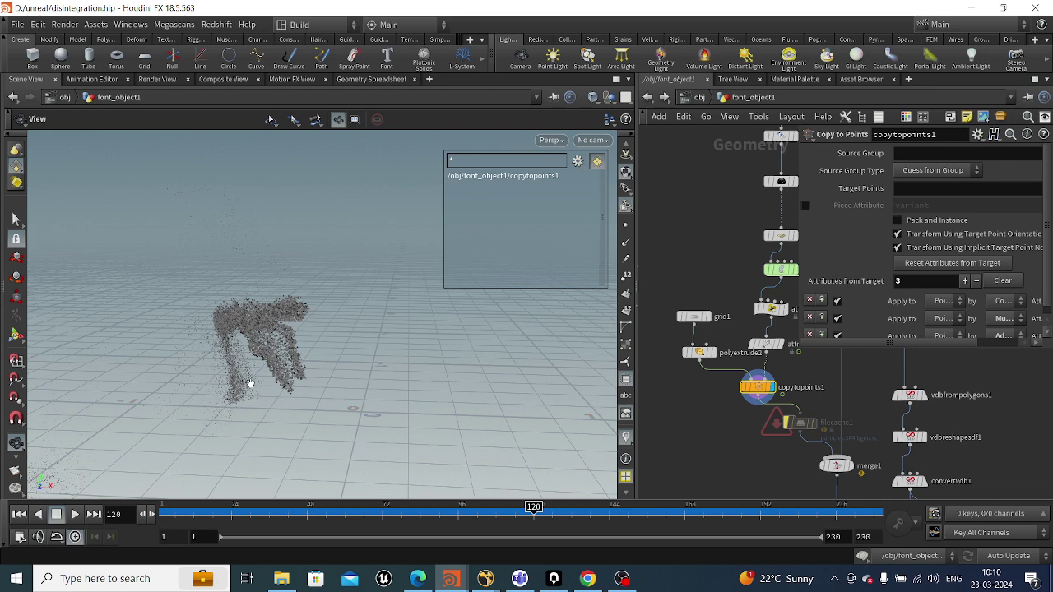
{"action": "left_click_drag", "start_coordinate": [250, 383], "coordinate": [280, 362]}
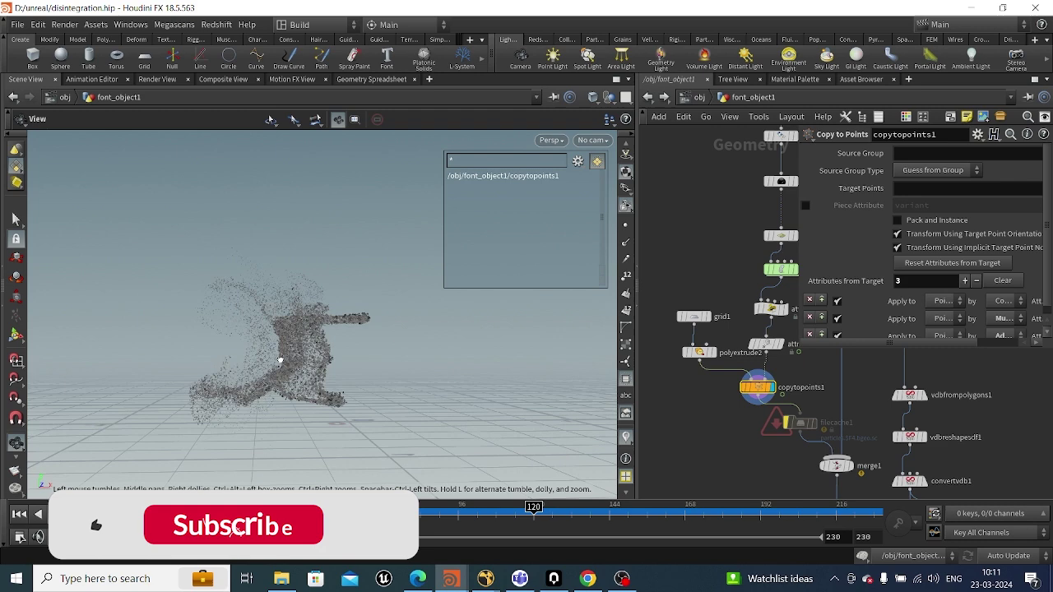
{"action": "left_click", "coordinate": [592, 140]}
{"action": "left_click", "coordinate": [591, 206]}
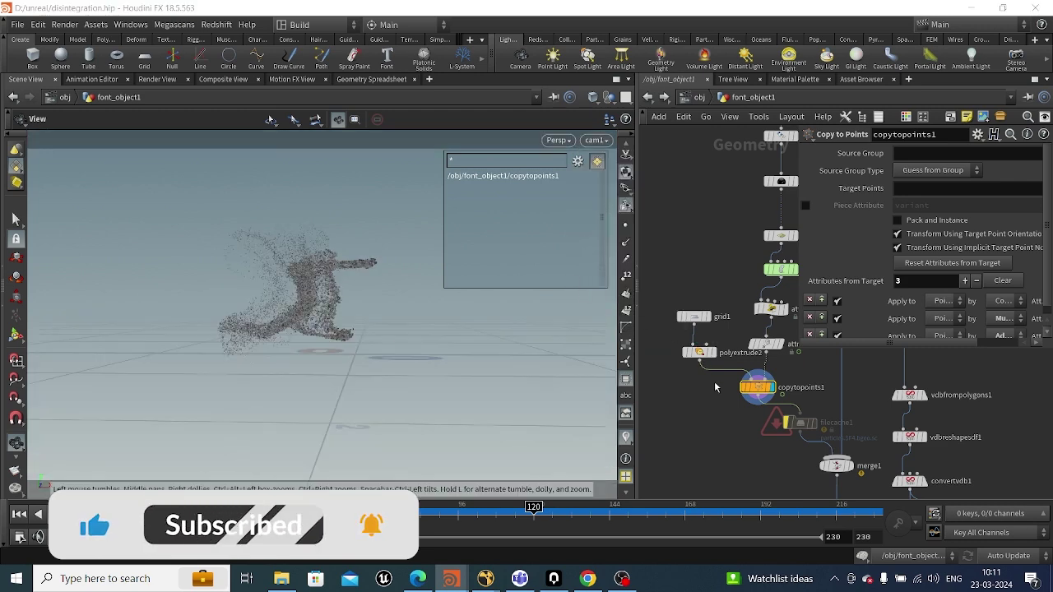
- Display color1 and scrub to frame 96 to examine the temperature-driven color spread on the text
{"action": "key", "text": "h"}
{"action": "scroll", "coordinate": [697, 240], "scroll_direction": "up", "scroll_amount": 5}
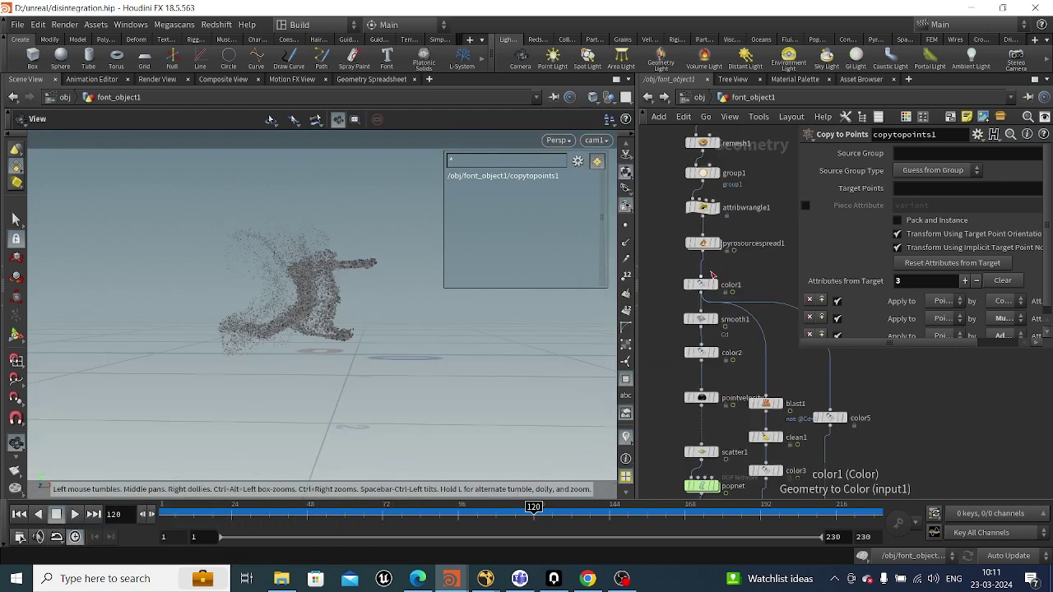
{"action": "left_click", "coordinate": [701, 286]}
{"action": "left_click", "coordinate": [700, 286]}
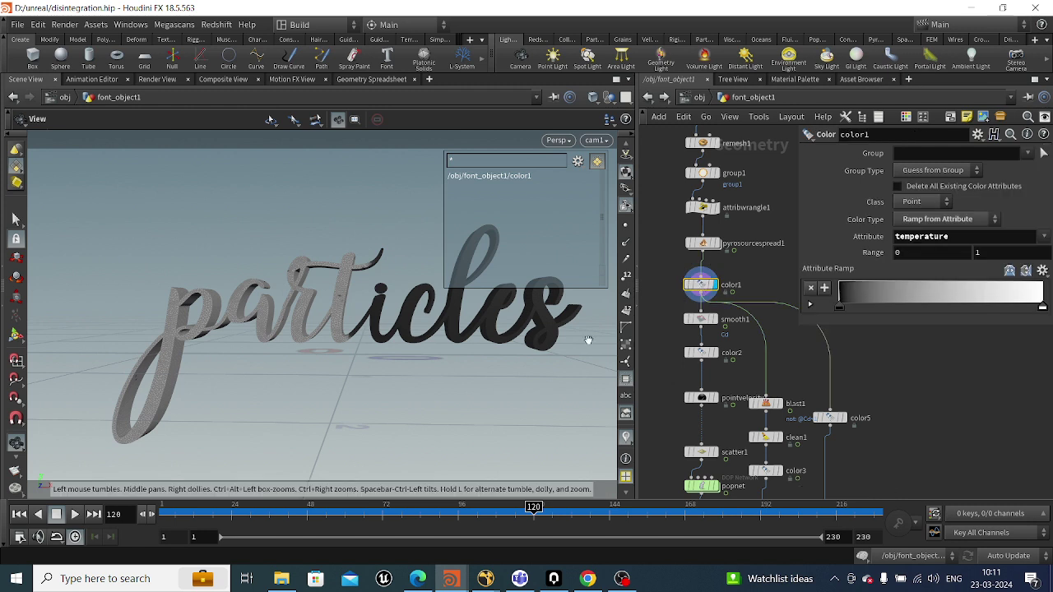
{"action": "left_click_drag", "start_coordinate": [192, 510], "coordinate": [457, 510]}
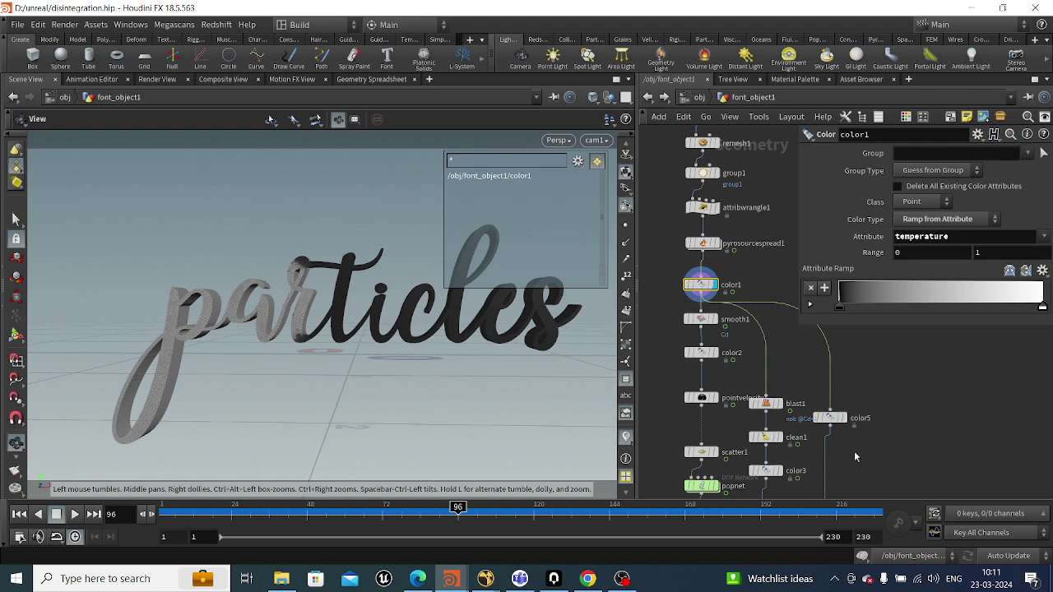
{"action": "left_click", "coordinate": [779, 404]}
{"action": "left_click", "coordinate": [765, 403]}
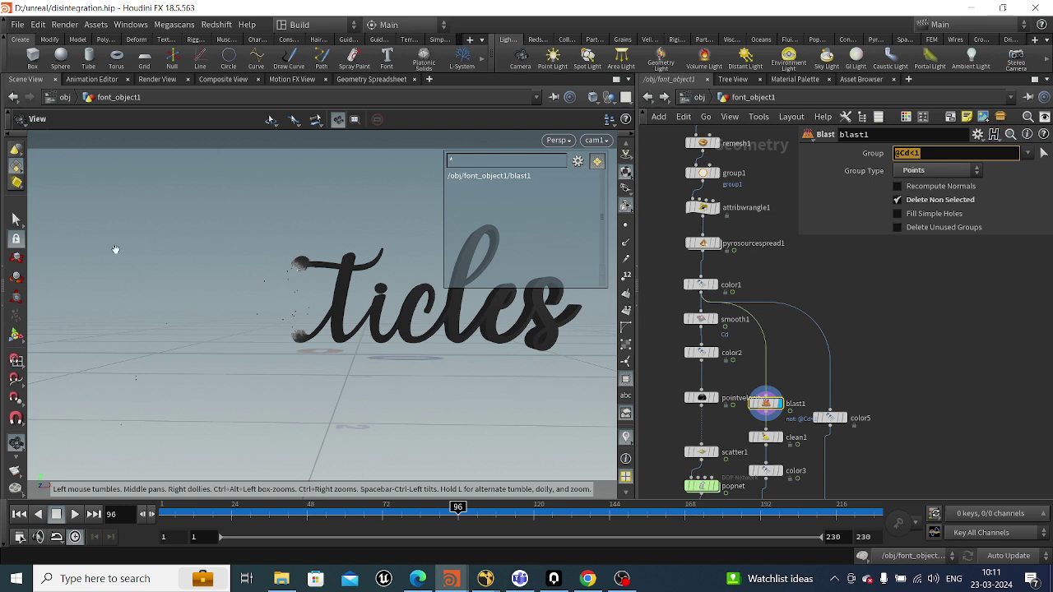
{"action": "mouse_move", "coordinate": [457, 508]}
{"action": "left_mouse_down"}
{"action": "mouse_move", "coordinate": [791, 504]}
{"action": "mouse_move", "coordinate": [347, 507]}
{"action": "mouse_move", "coordinate": [473, 507]}
{"action": "left_mouse_up"}
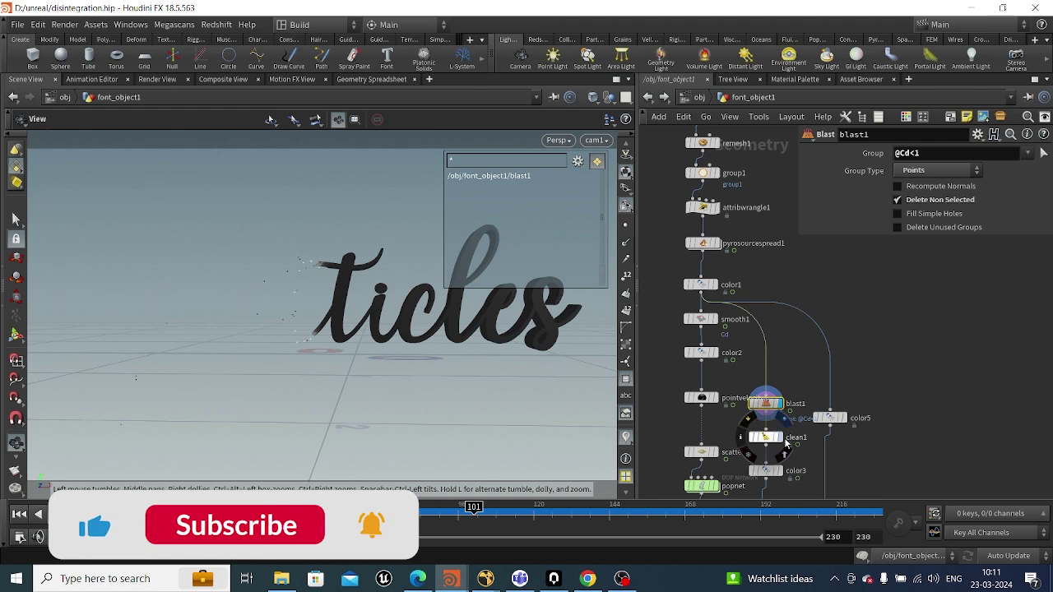
- Display clean1 and color3 in turn to review the cleanup and the constant color on the remaining letters
{"action": "left_click", "coordinate": [780, 443]}
{"action": "left_click", "coordinate": [773, 441]}
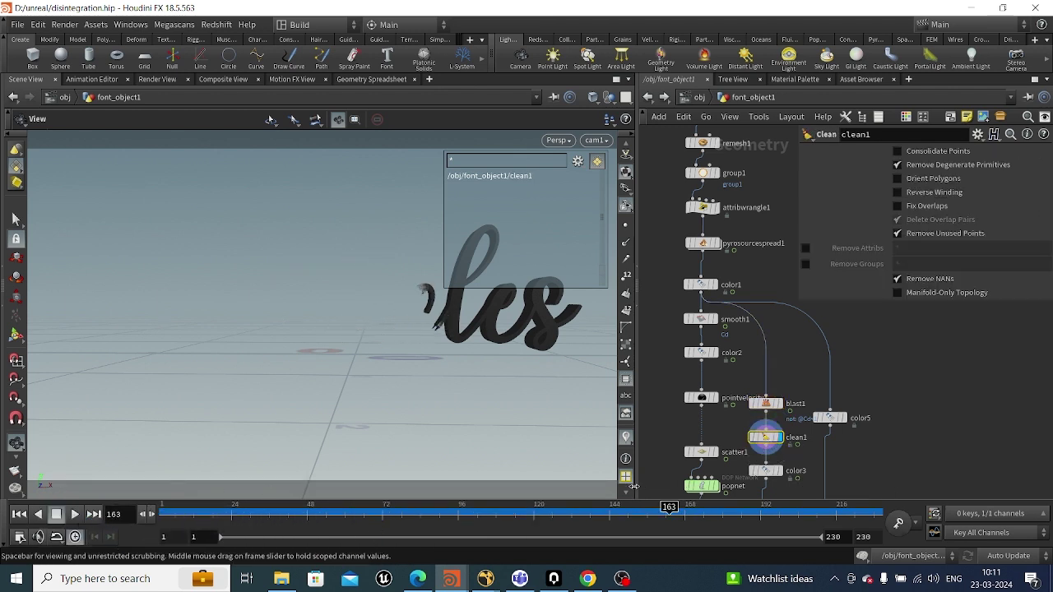
{"action": "middle_click_drag", "start_coordinate": [800, 471], "coordinate": [778, 405]}
{"action": "left_click", "coordinate": [753, 405]}
{"action": "left_click", "coordinate": [745, 406]}
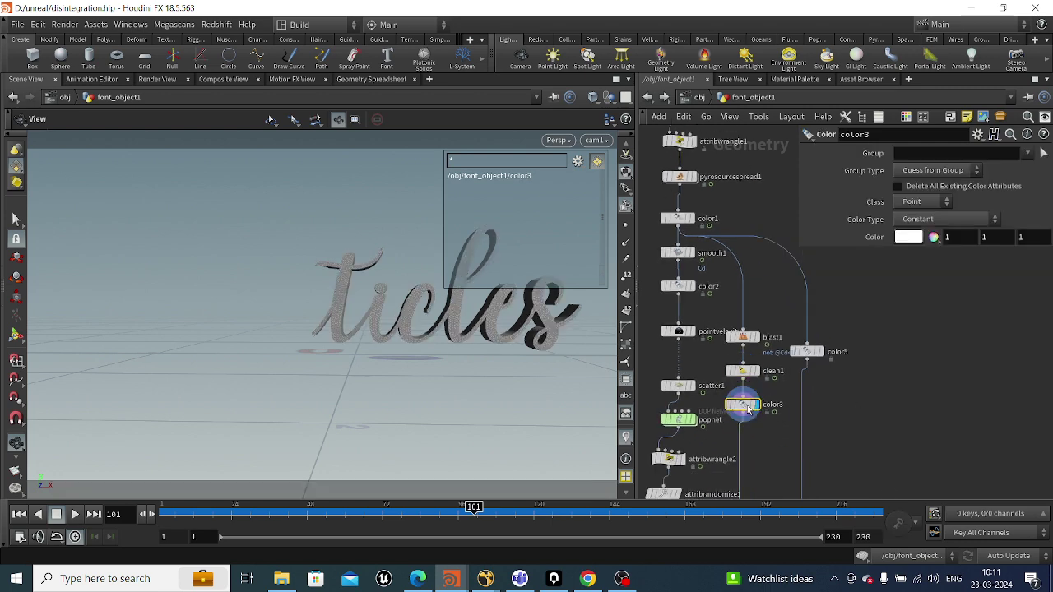
- Display merge1 to examine the cached particles combined with color3's remaining text, along with the nodes that follow it
{"action": "scroll", "coordinate": [779, 473], "scroll_direction": "down", "scroll_amount": 2}
{"action": "scroll", "coordinate": [771, 397], "scroll_direction": "down", "scroll_amount": 2}
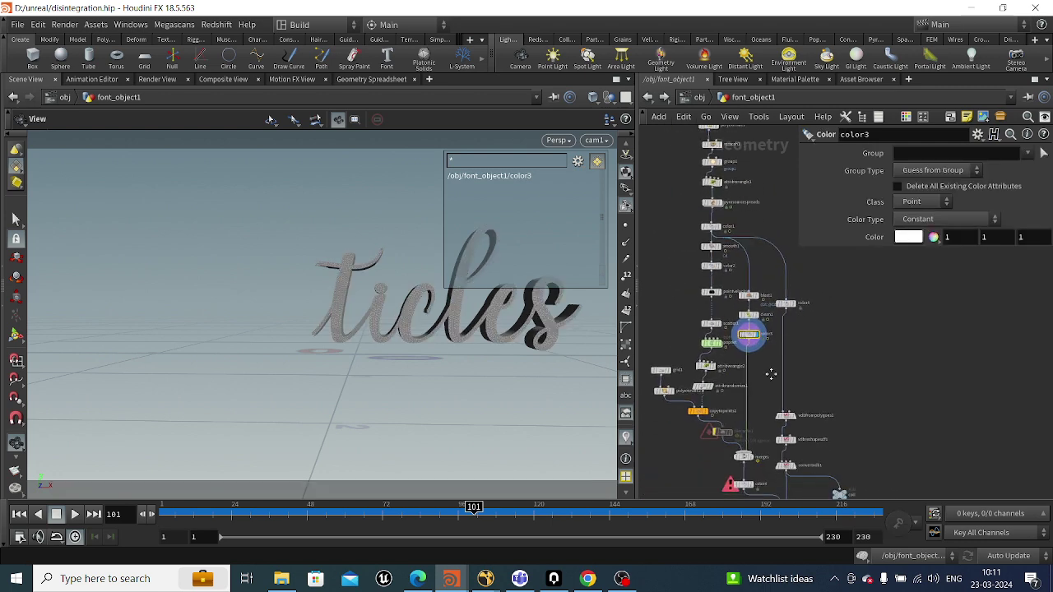
{"action": "scroll", "coordinate": [770, 408], "scroll_direction": "up", "scroll_amount": 2}
{"action": "mouse_move", "coordinate": [741, 481]}
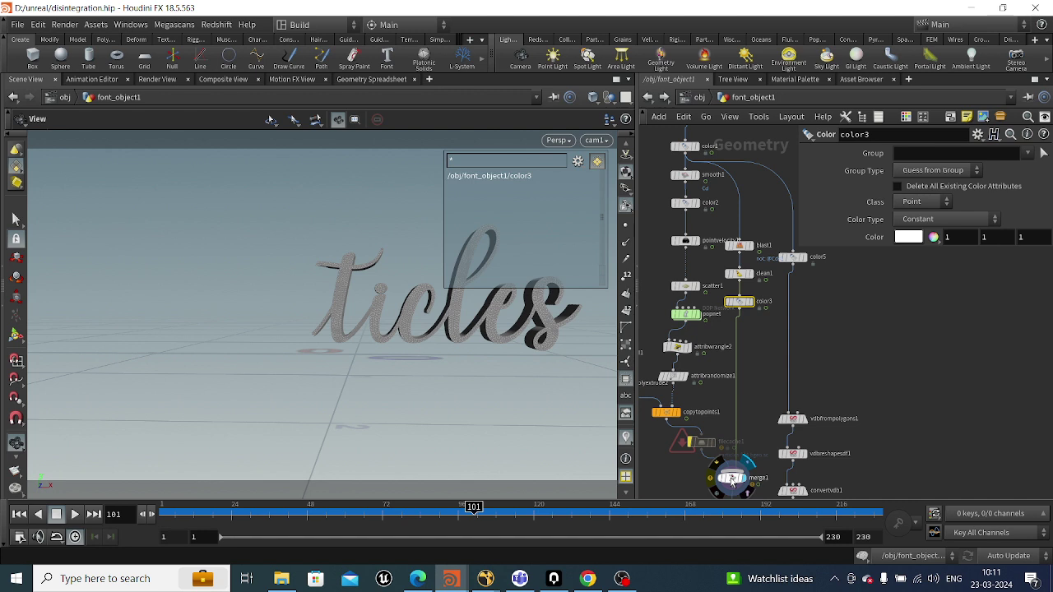
{"action": "left_click", "coordinate": [731, 482]}
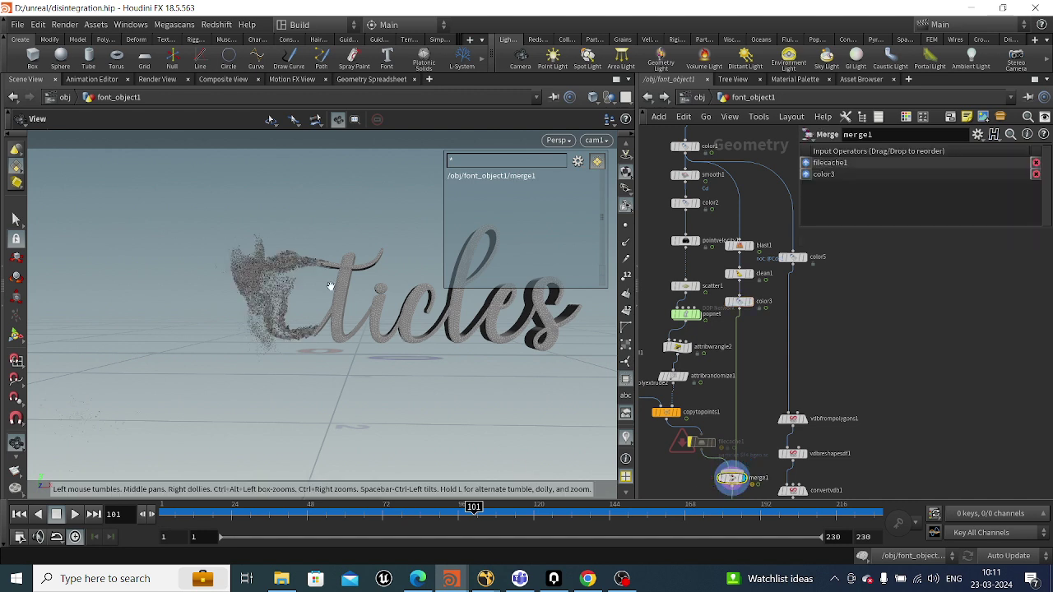
{"action": "scroll", "coordinate": [865, 442], "scroll_direction": "down", "scroll_amount": 5}
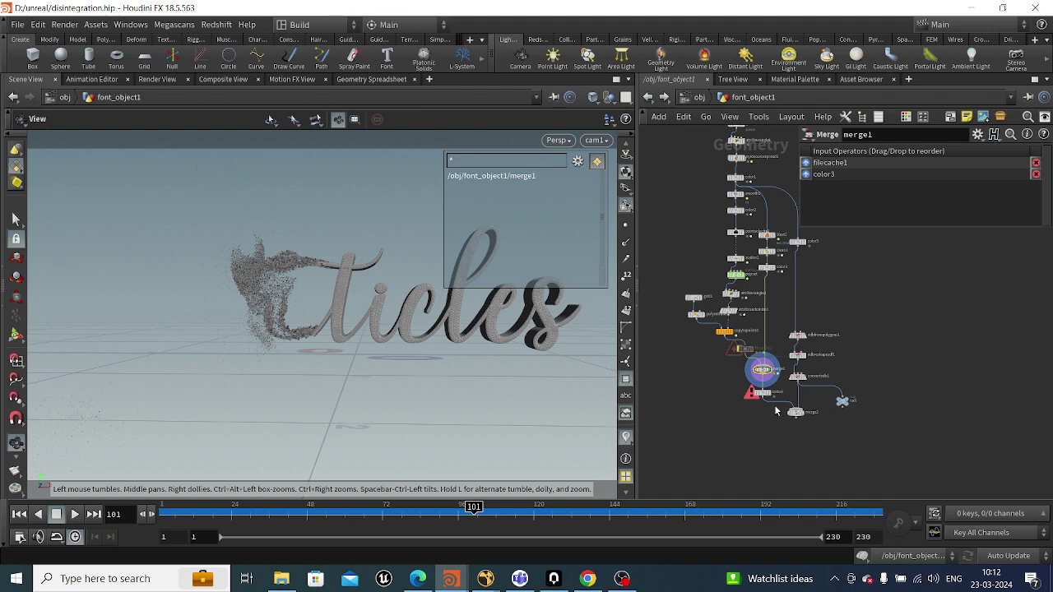
{"action": "scroll", "coordinate": [775, 401], "scroll_direction": "up", "scroll_amount": 3}
{"action": "scroll", "coordinate": [775, 400], "scroll_direction": "up", "scroll_amount": 2}
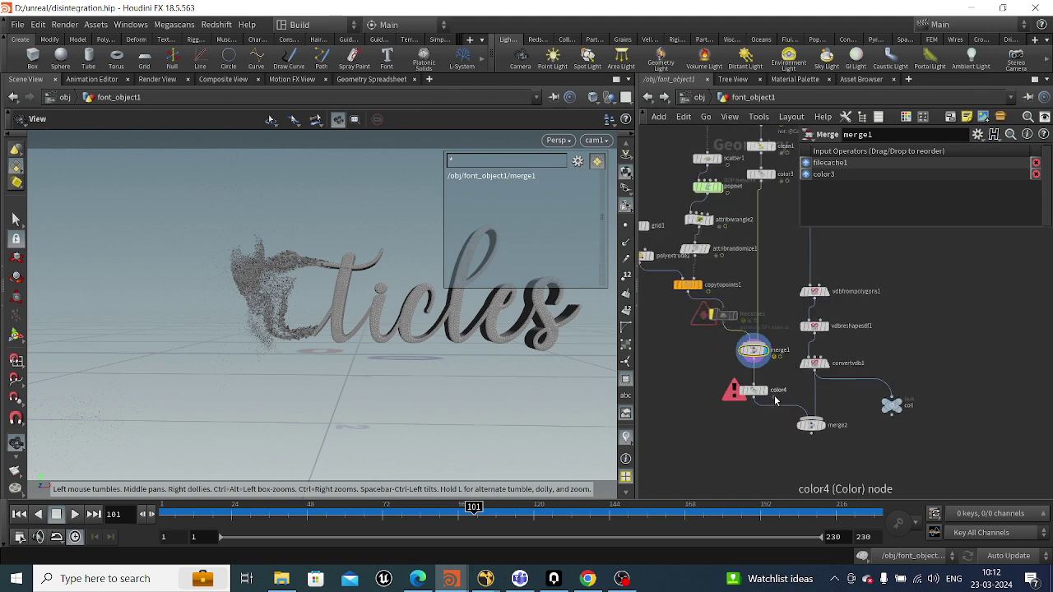